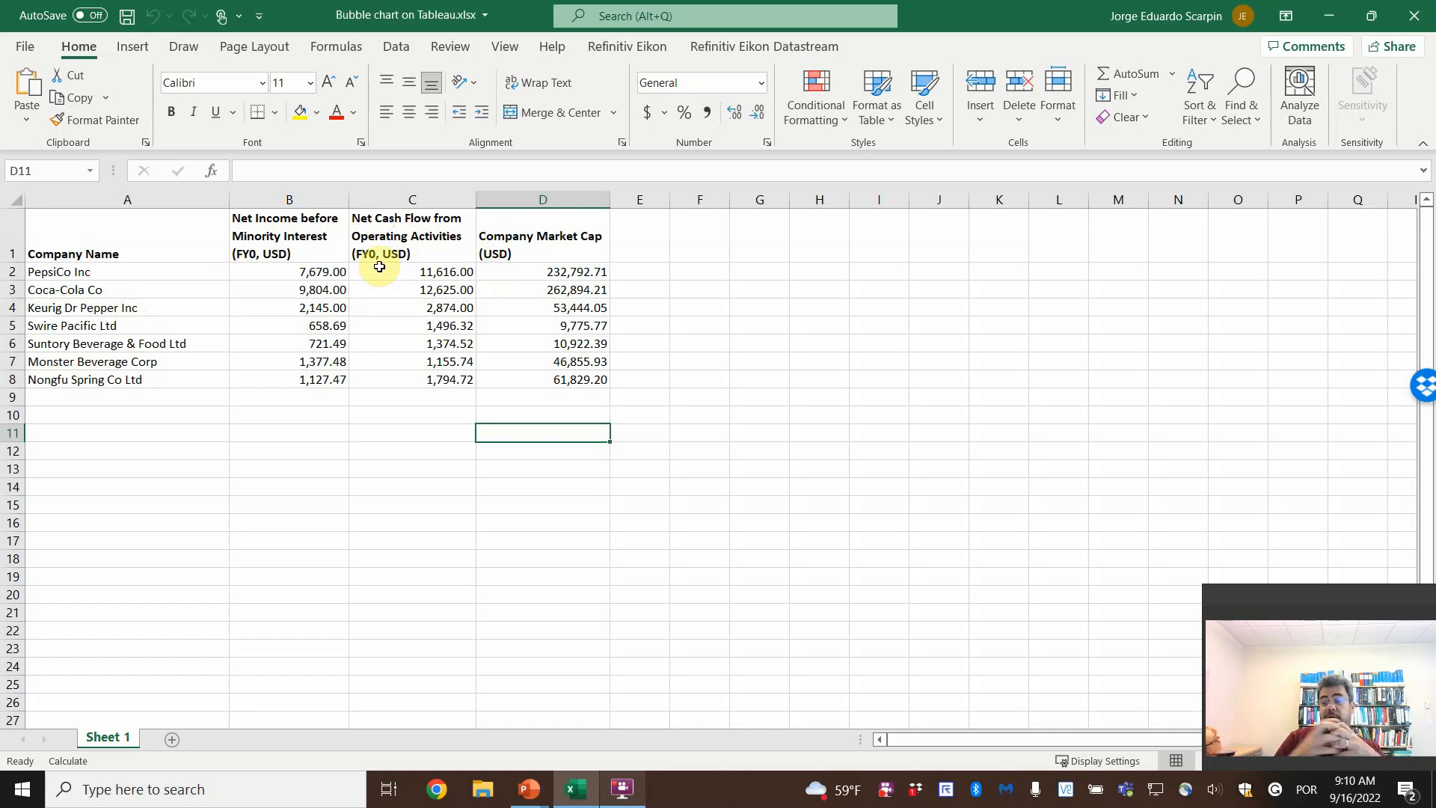
- Close the Excel workbook with the company data and launch Tableau 2022.2
left_click(1413, 11)
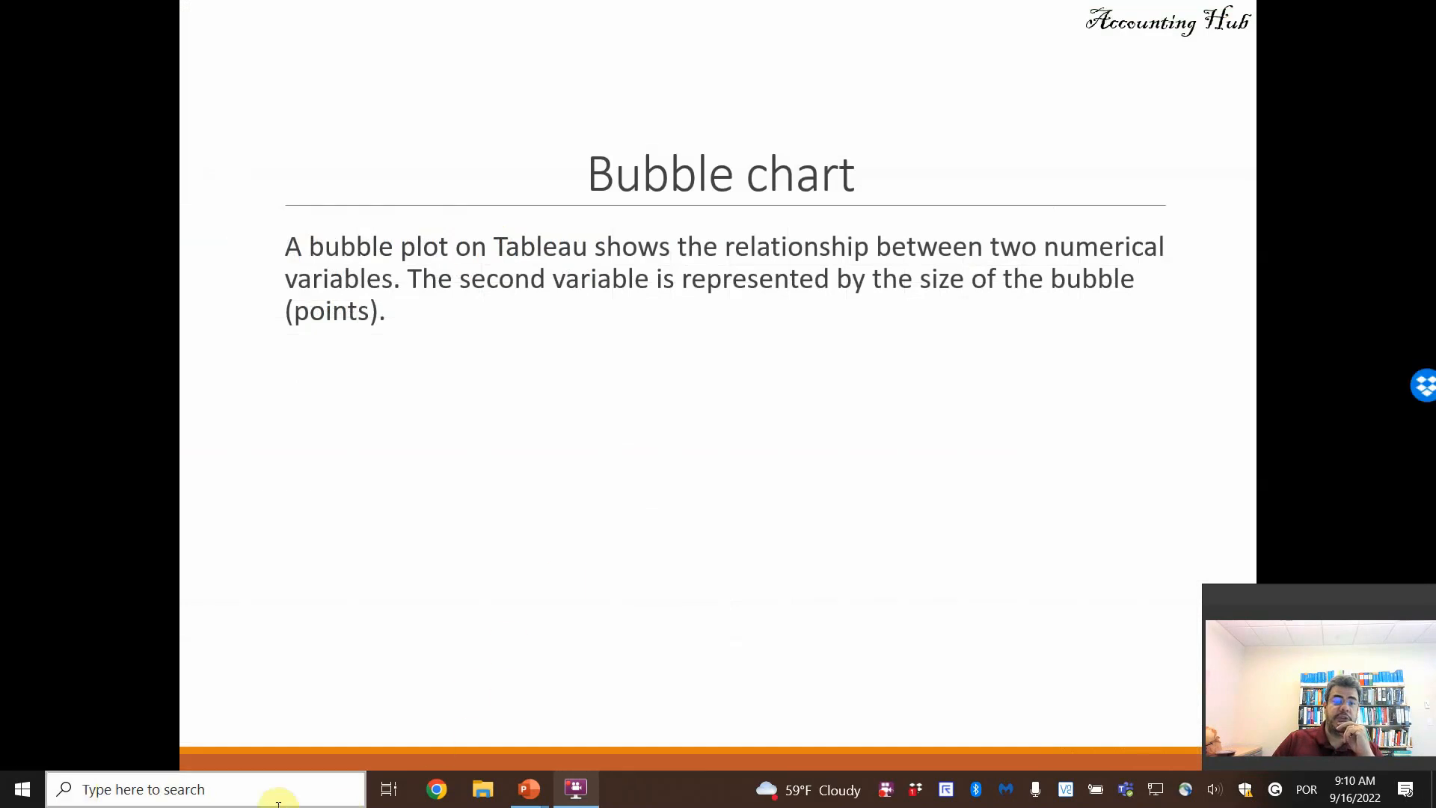
left_click(23, 789)
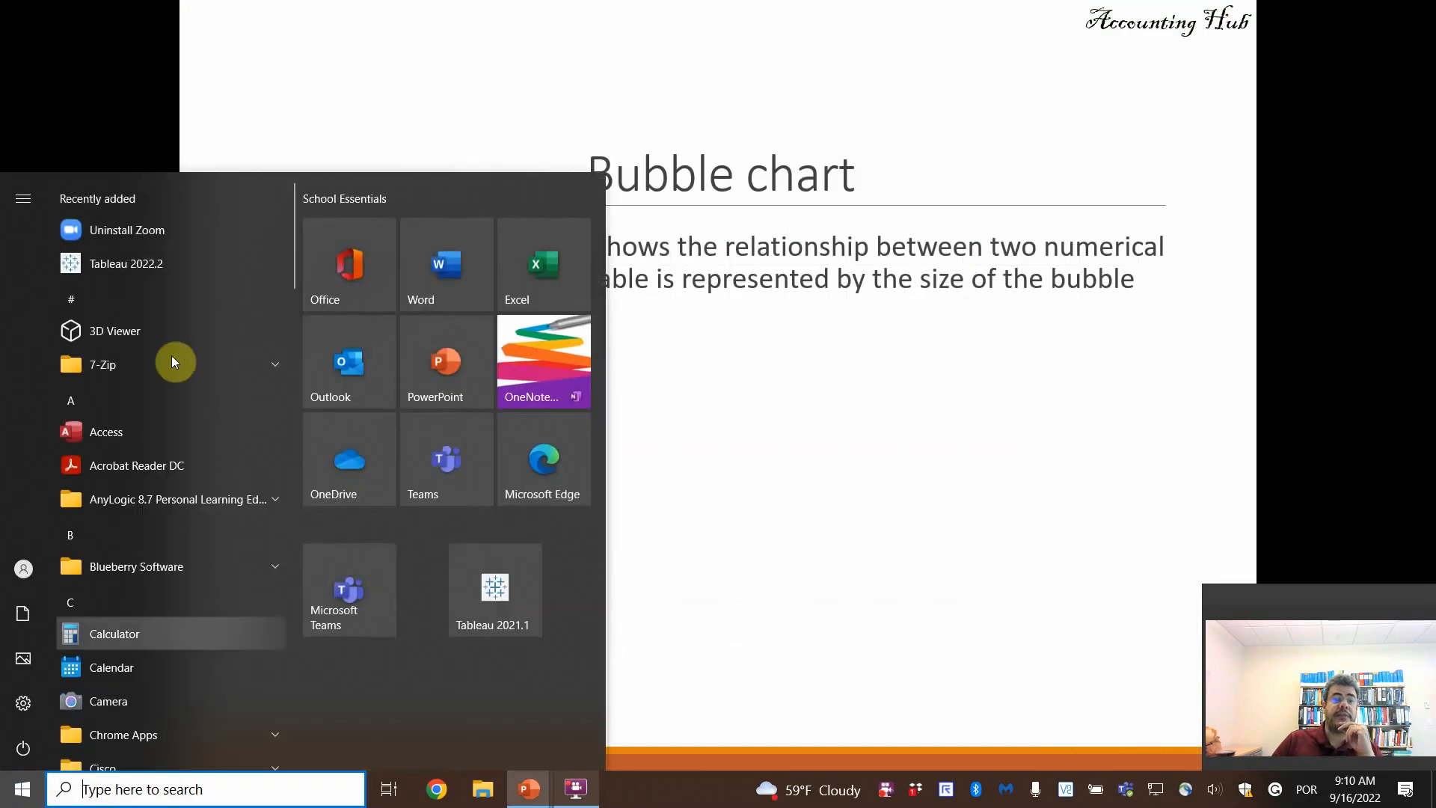
left_click(142, 263)
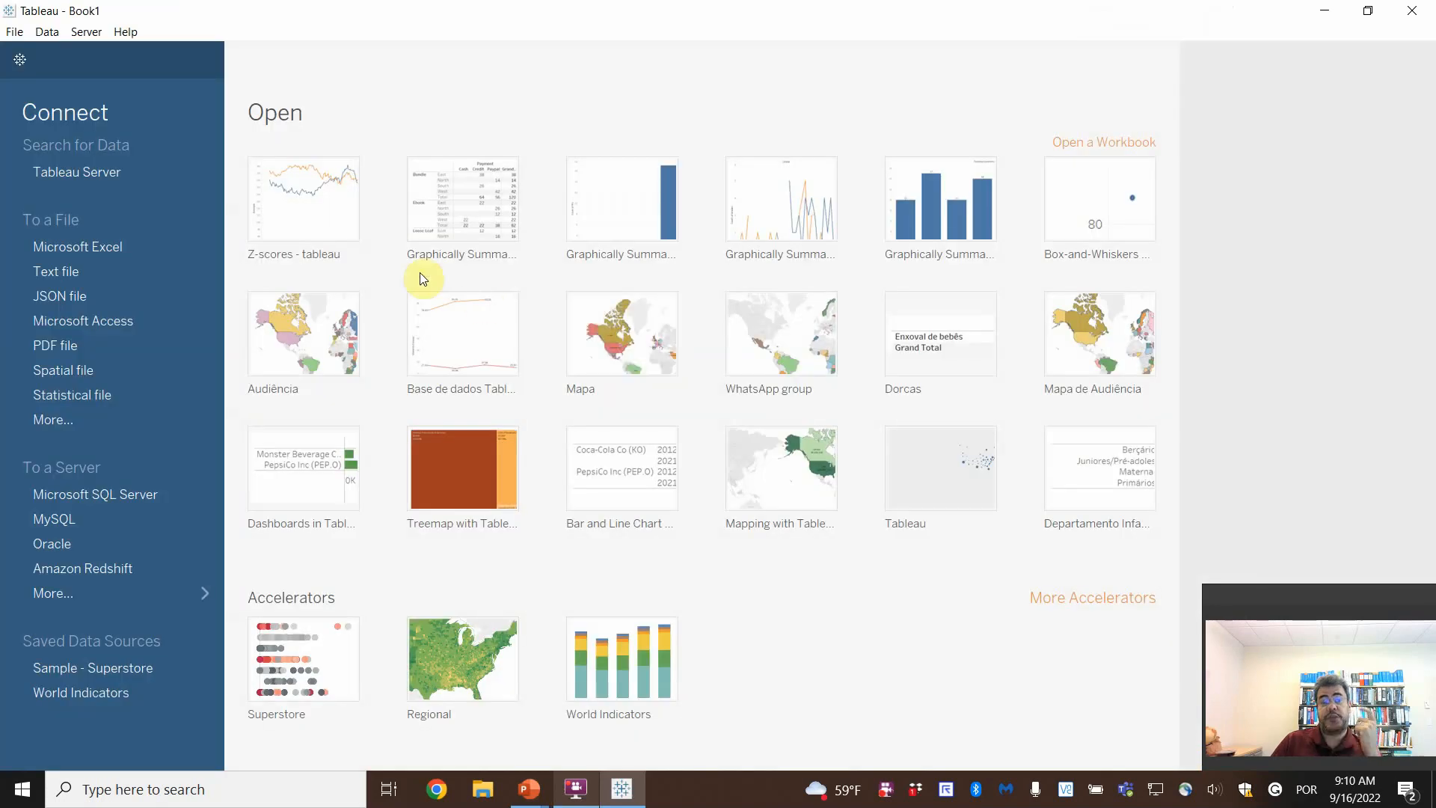
- Connect to the Excel file "Bubble chart on Tableau.xlsx" as the data source and go to the Sheet 1 worksheet
left_click(116, 246)
left_click(494, 263)
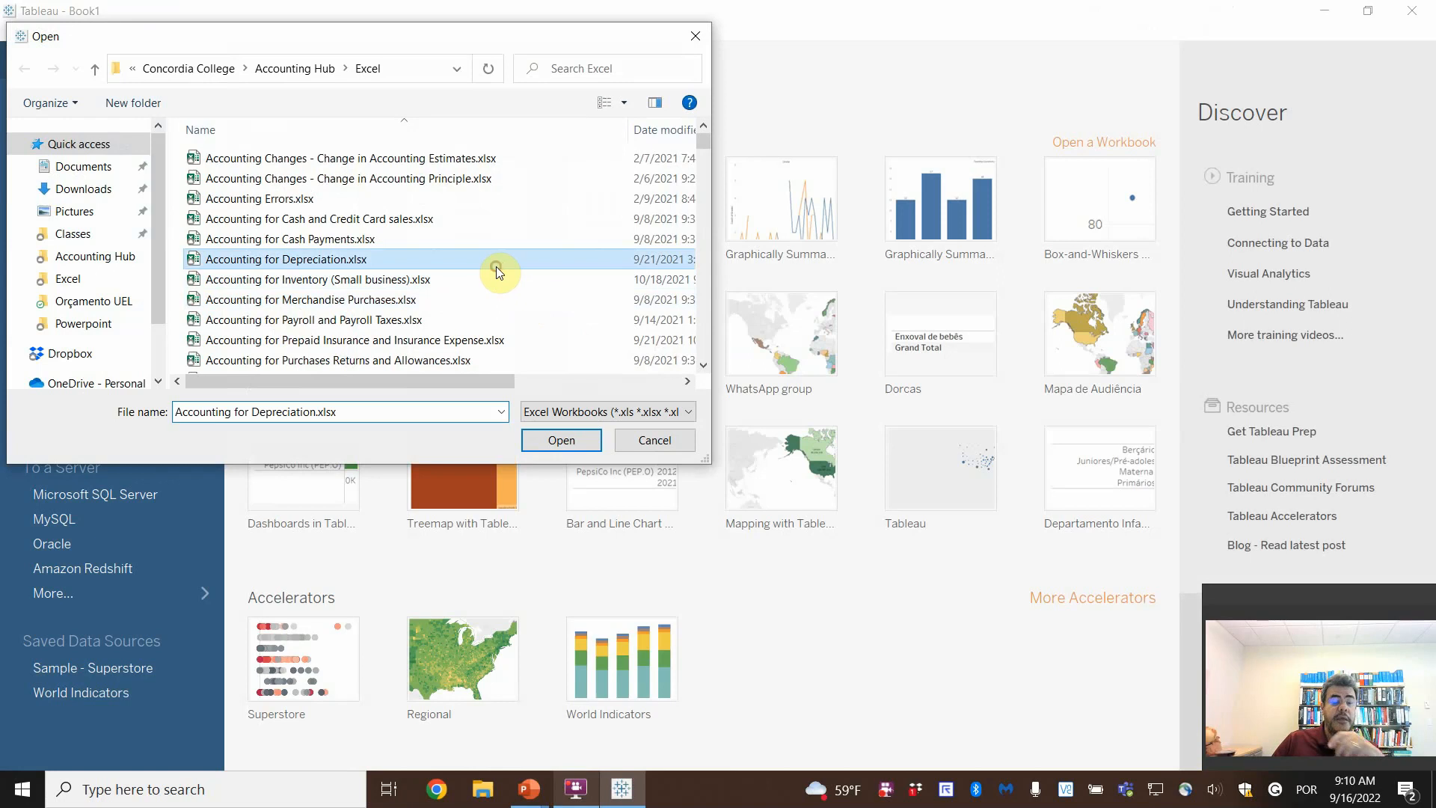
key("b")
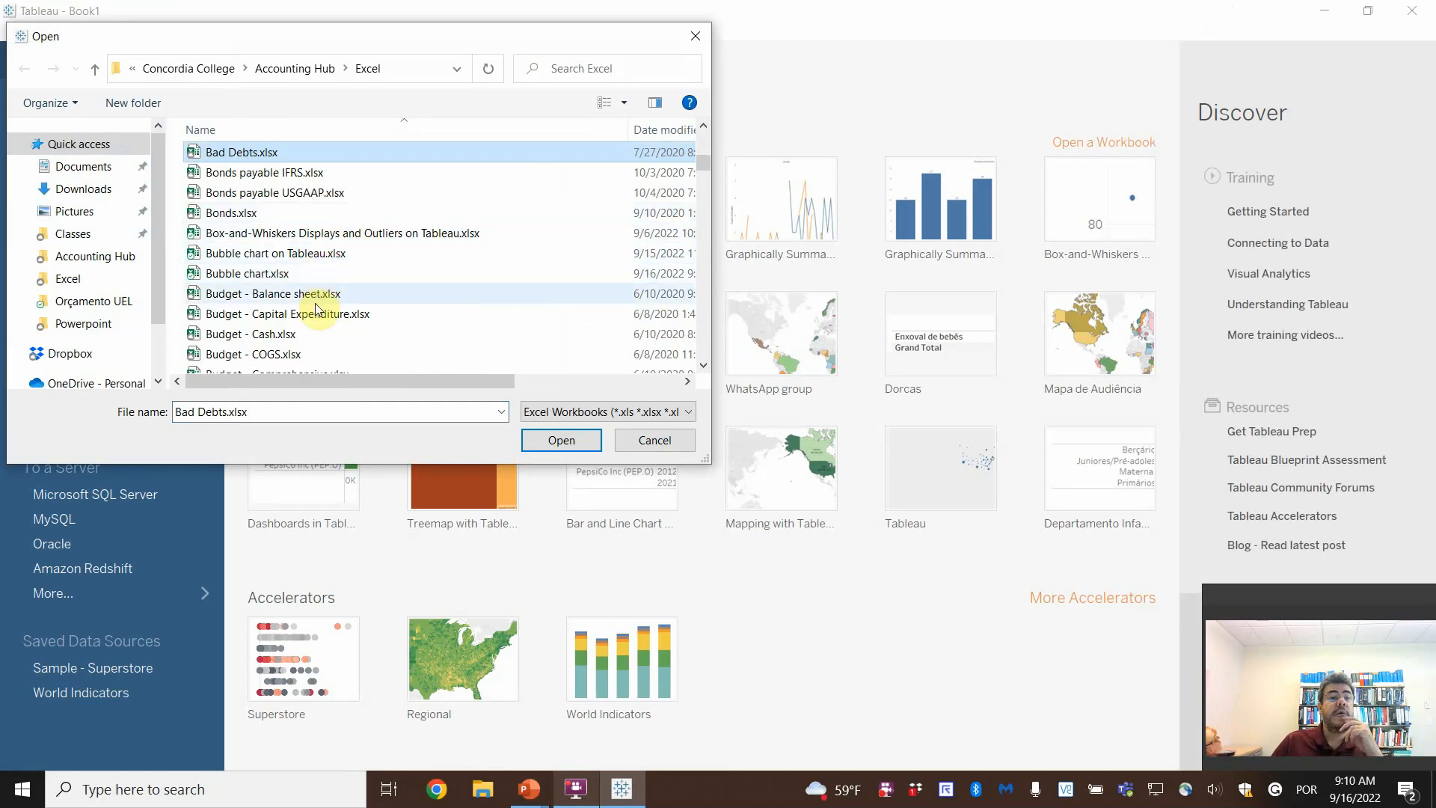
double_click(322, 255)
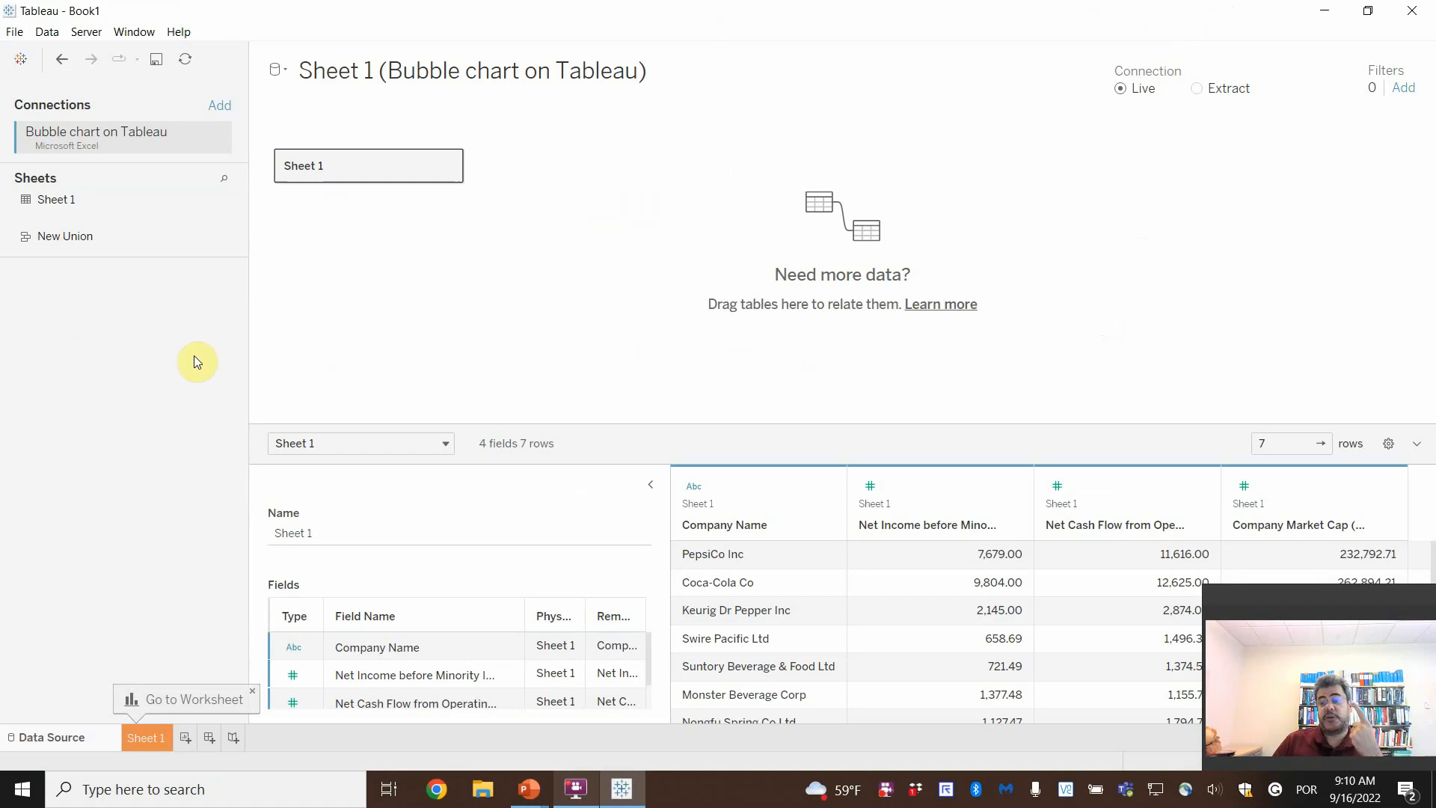
left_click(136, 737)
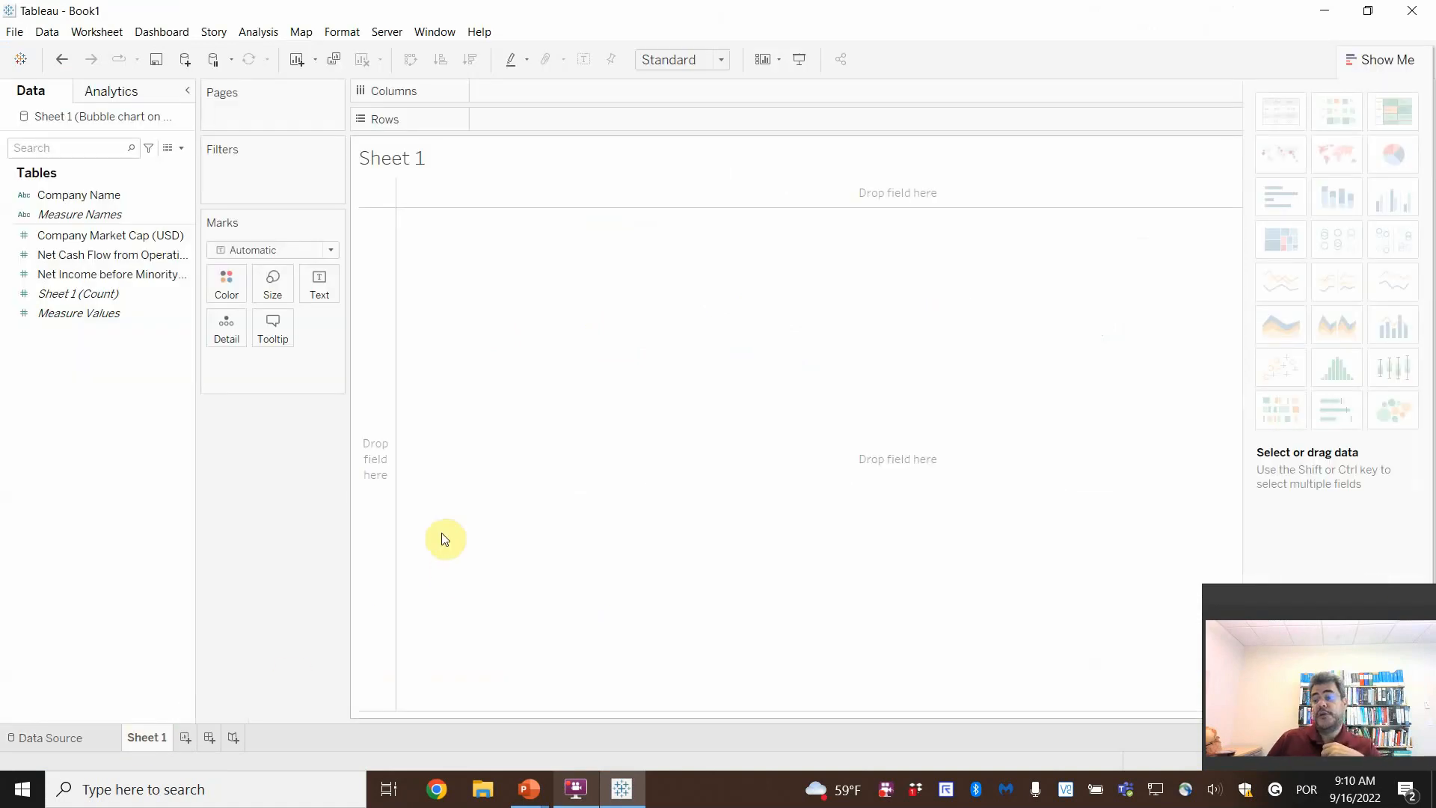
- Place the Company Name field on the worksheet's columns
left_click(88, 196)
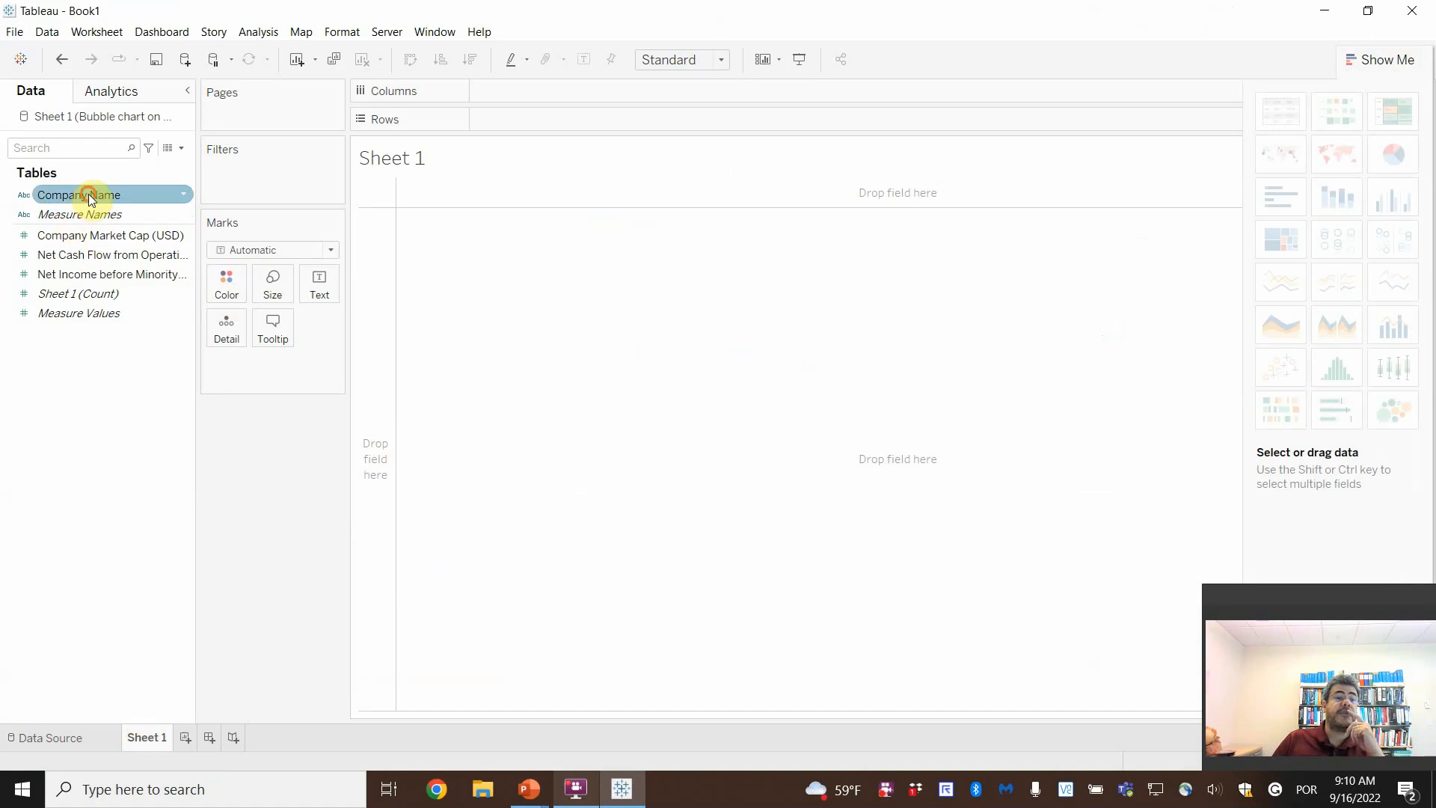
left_click_drag(88, 196, 567, 94)
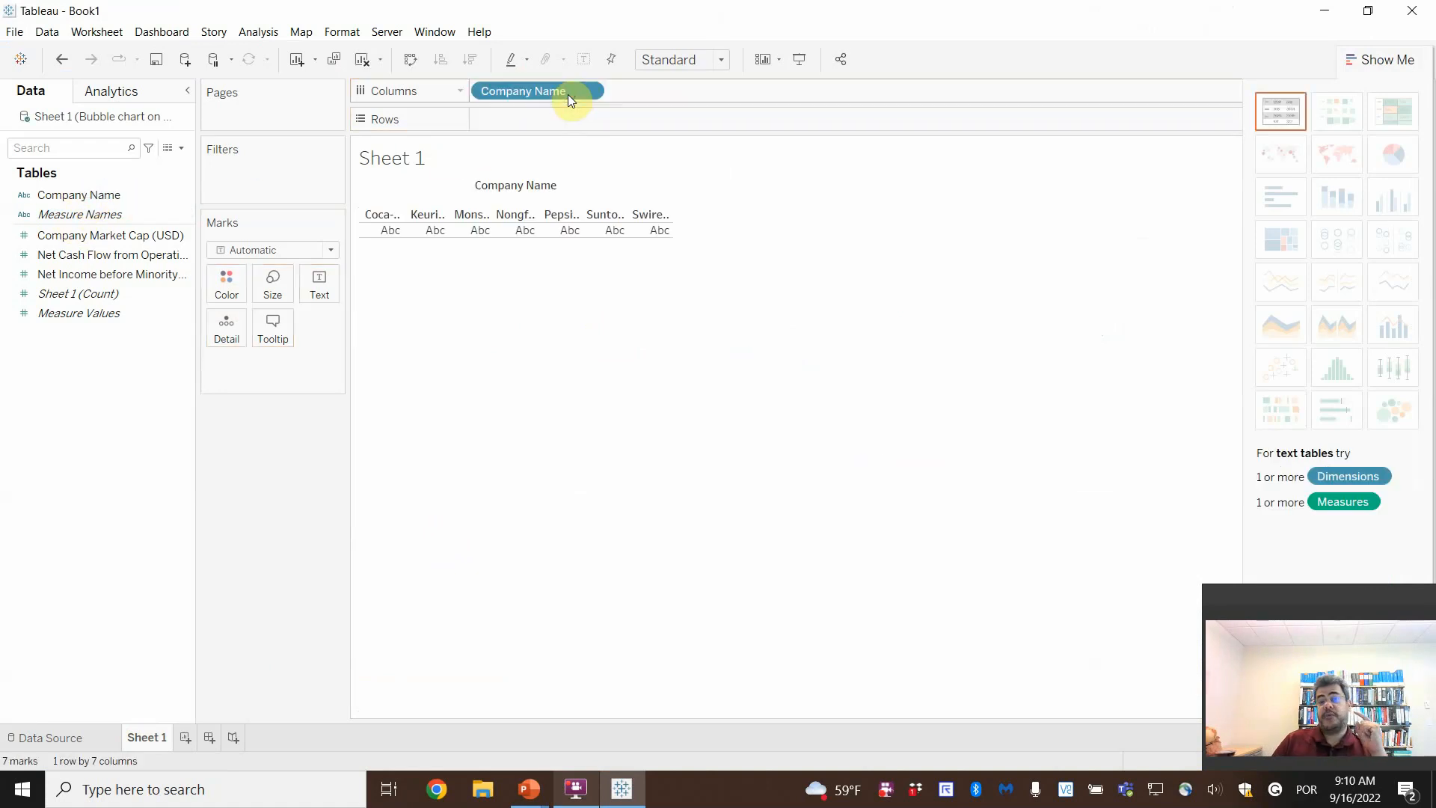
left_click(120, 238)
left_click(73, 277)
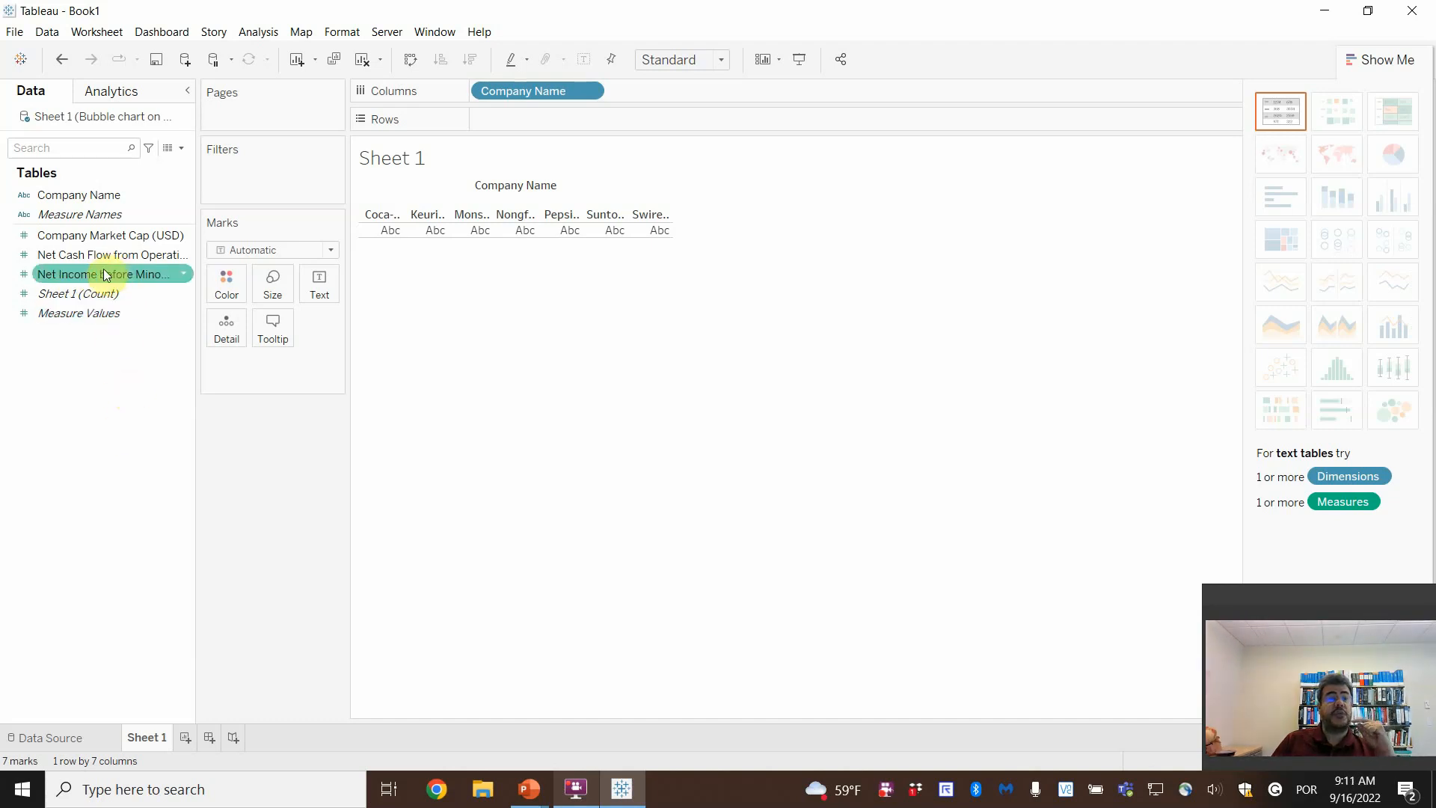
- Rename the Sheet 1 worksheet as "Market Cap & Net Income"
double_click(142, 737)
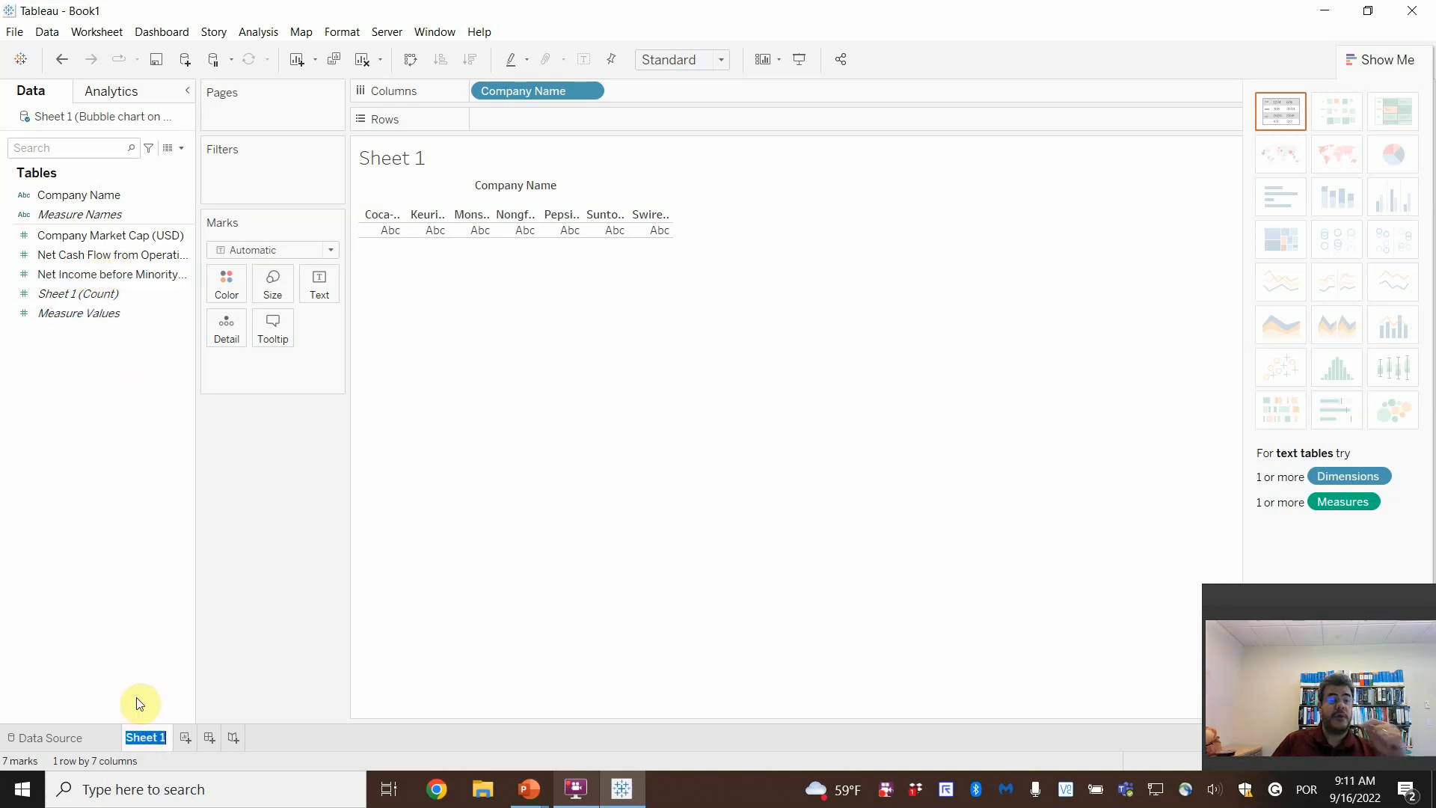
type("Market Capi")
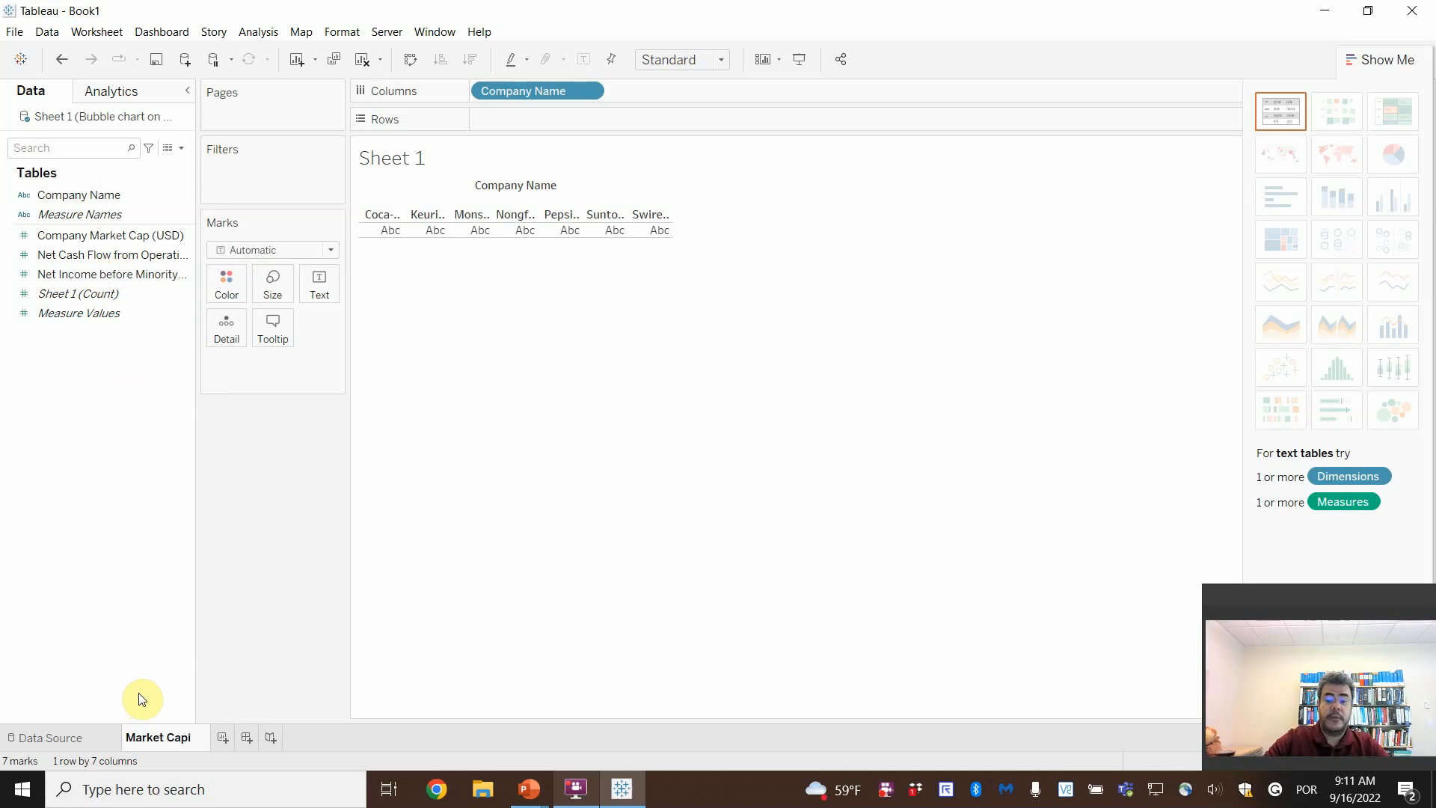
key("BackSpace")
type("& Net")
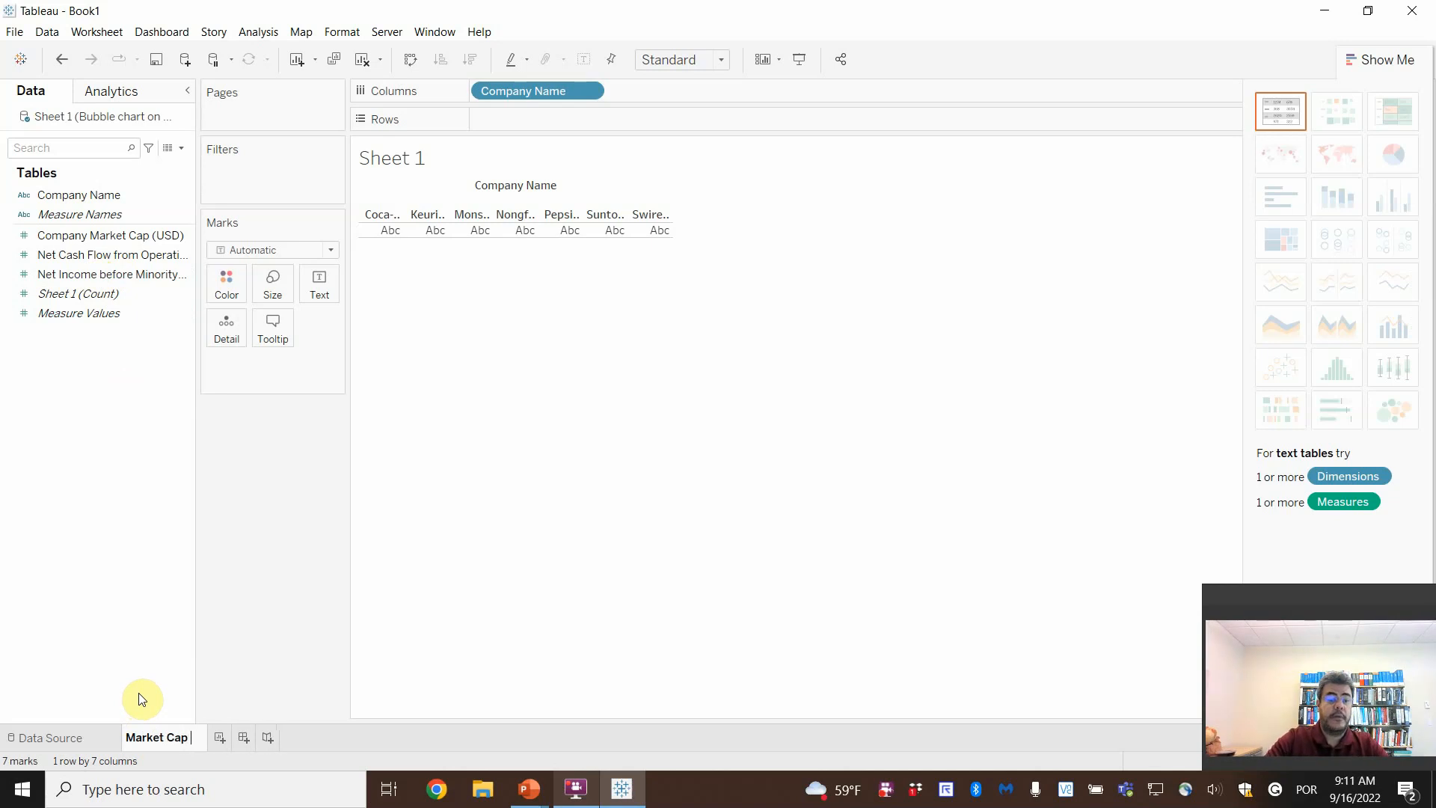
type(" Income")
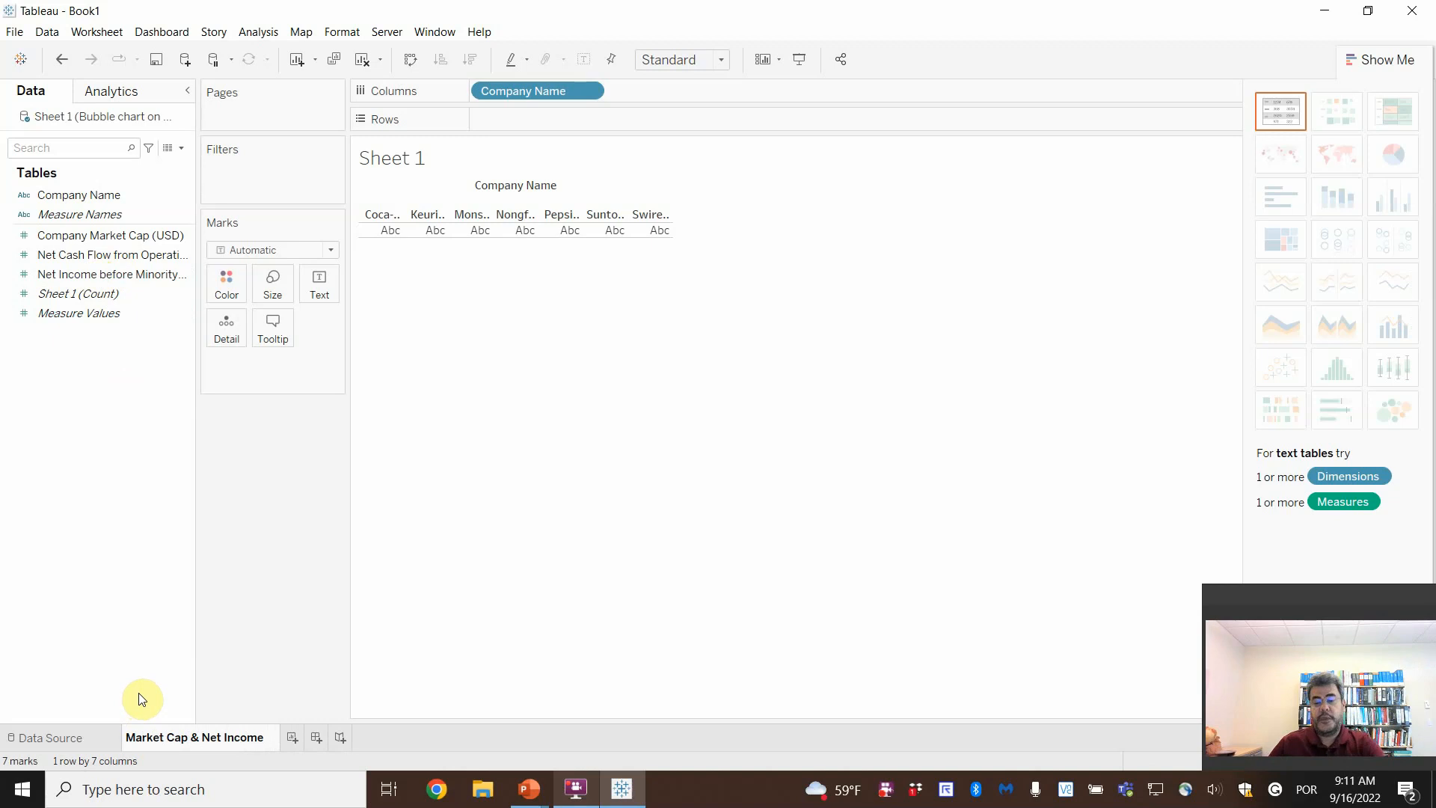
key("Return")
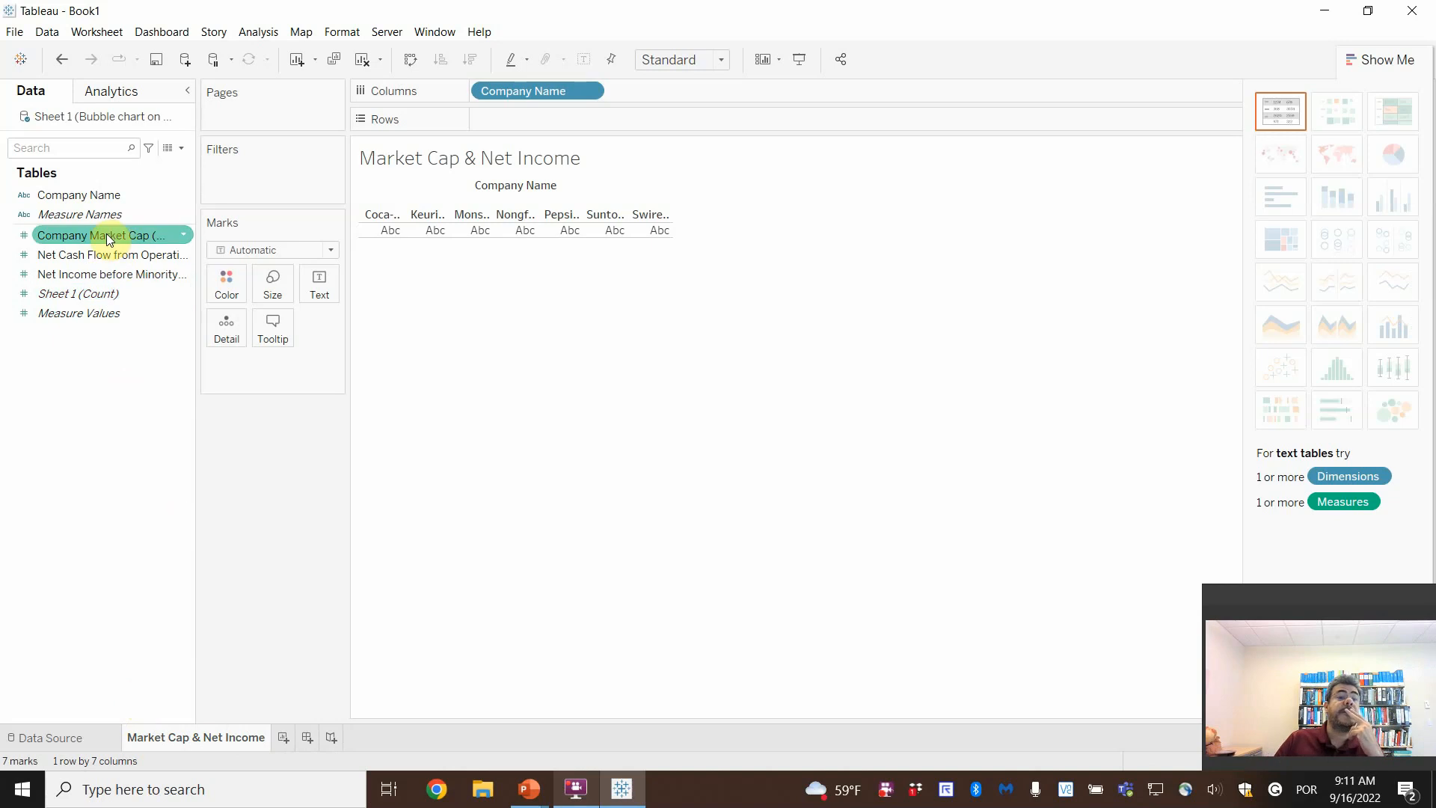
- Add Company Market Cap (USD) and Net Income before Minority Interest to the rows, and convert the view to packed bubbles
left_click_drag(107, 234, 555, 118)
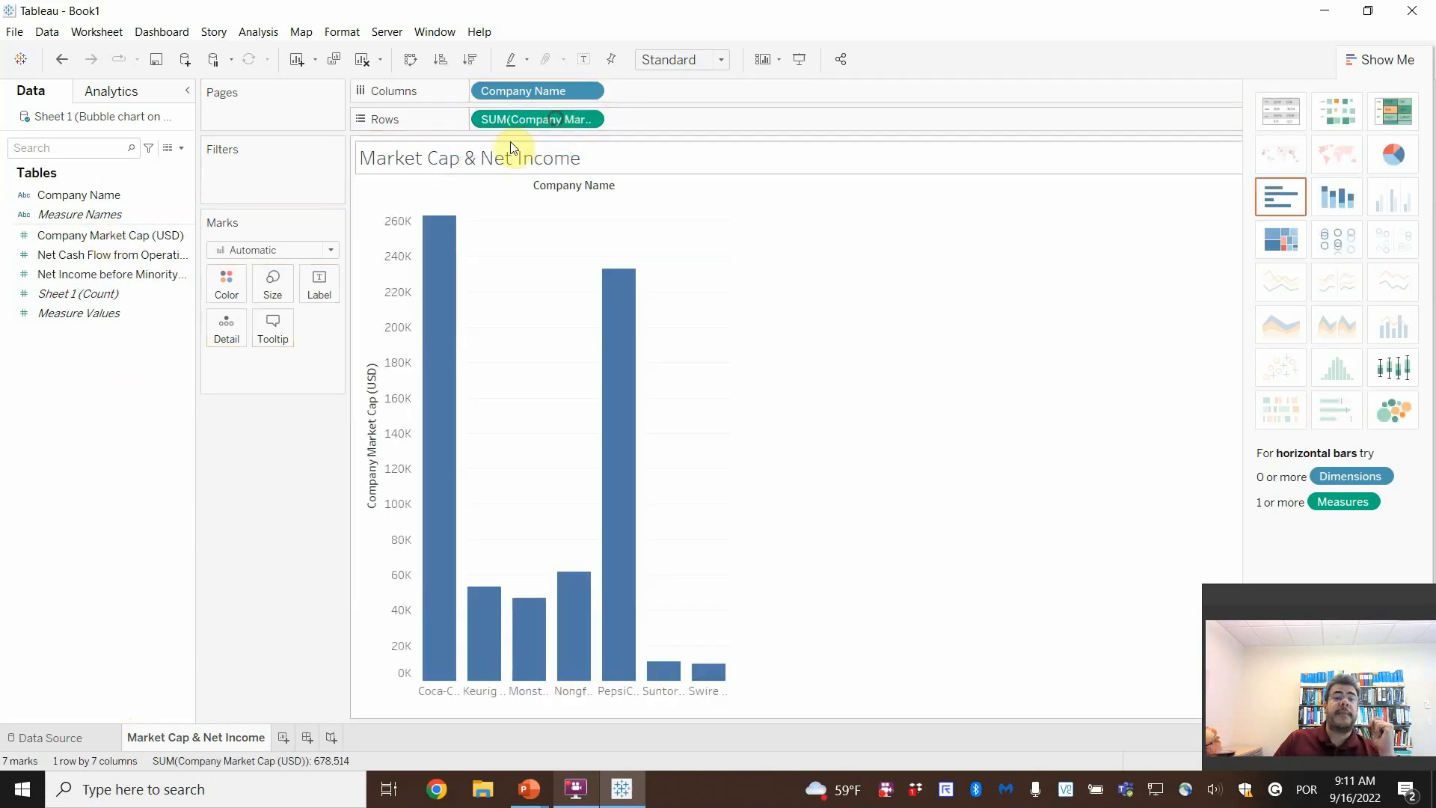
left_click_drag(105, 273, 707, 122)
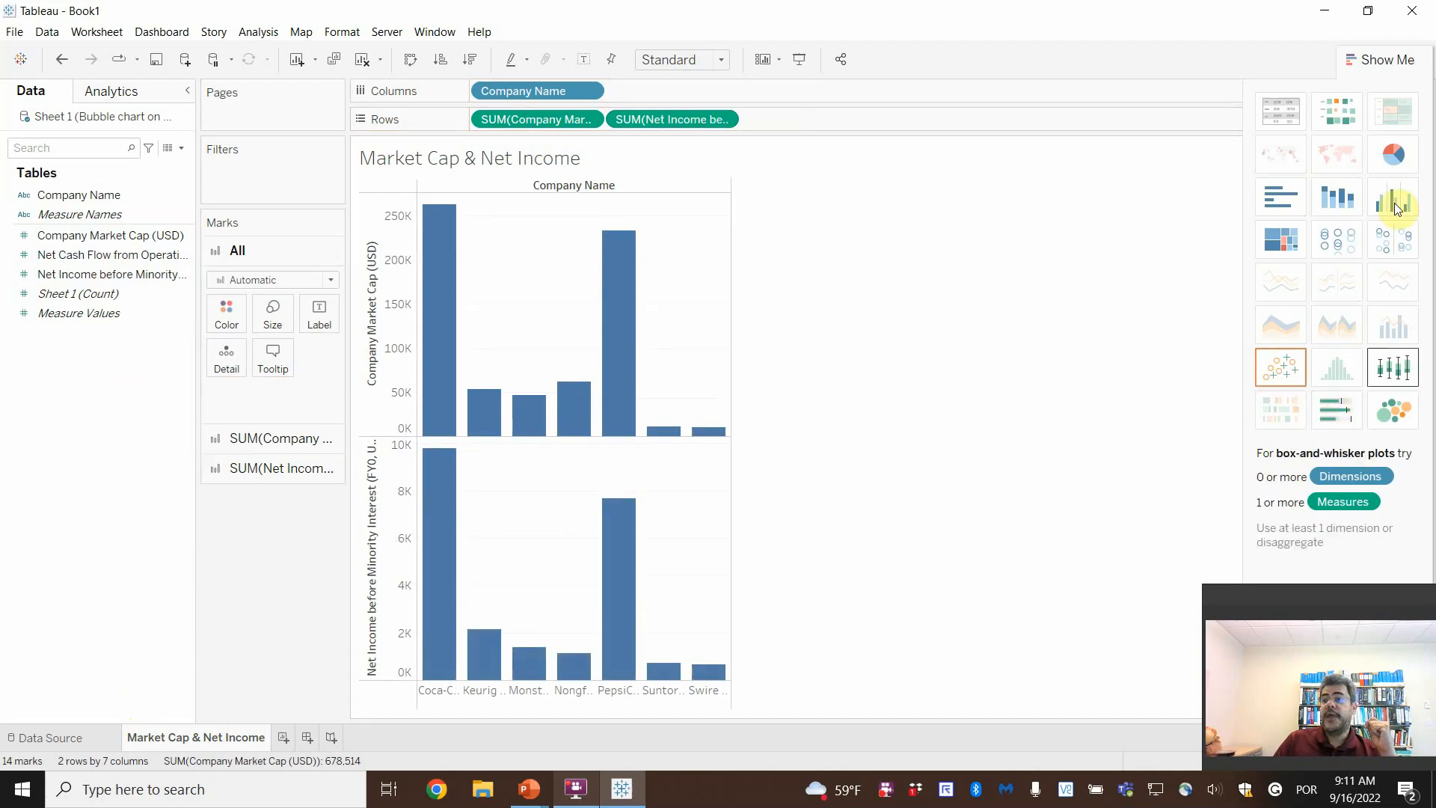
left_click(1373, 63)
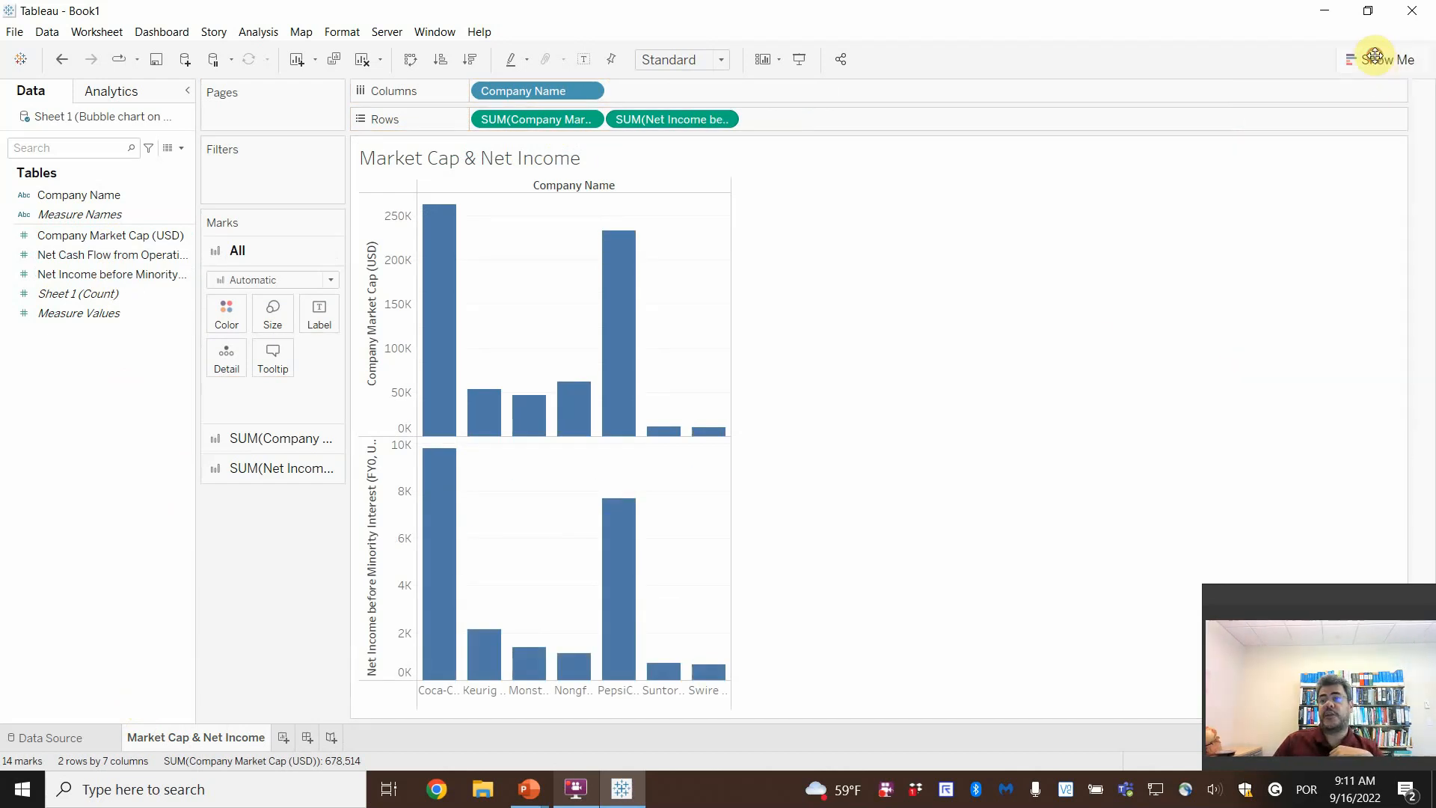
left_click(1376, 59)
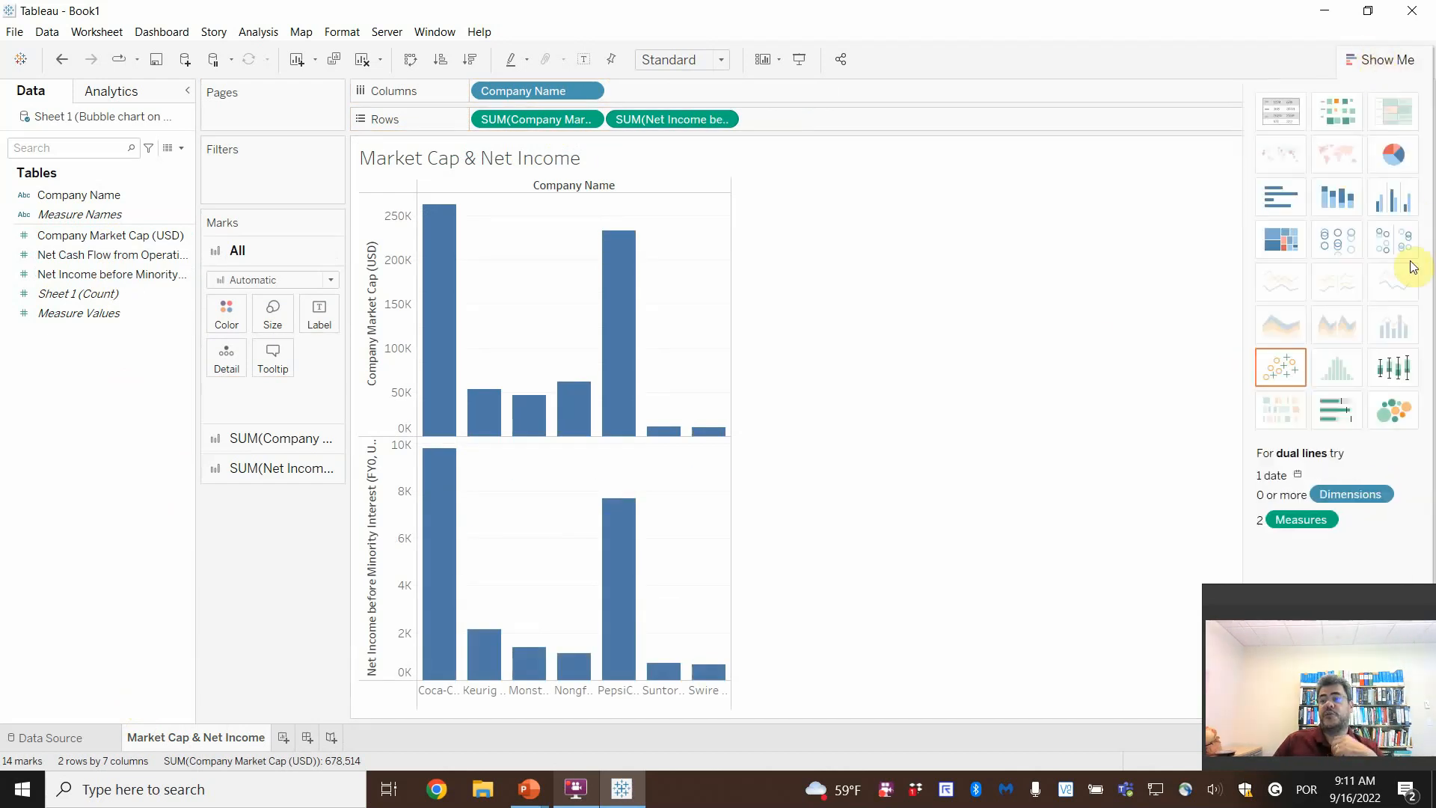
left_click(1407, 414)
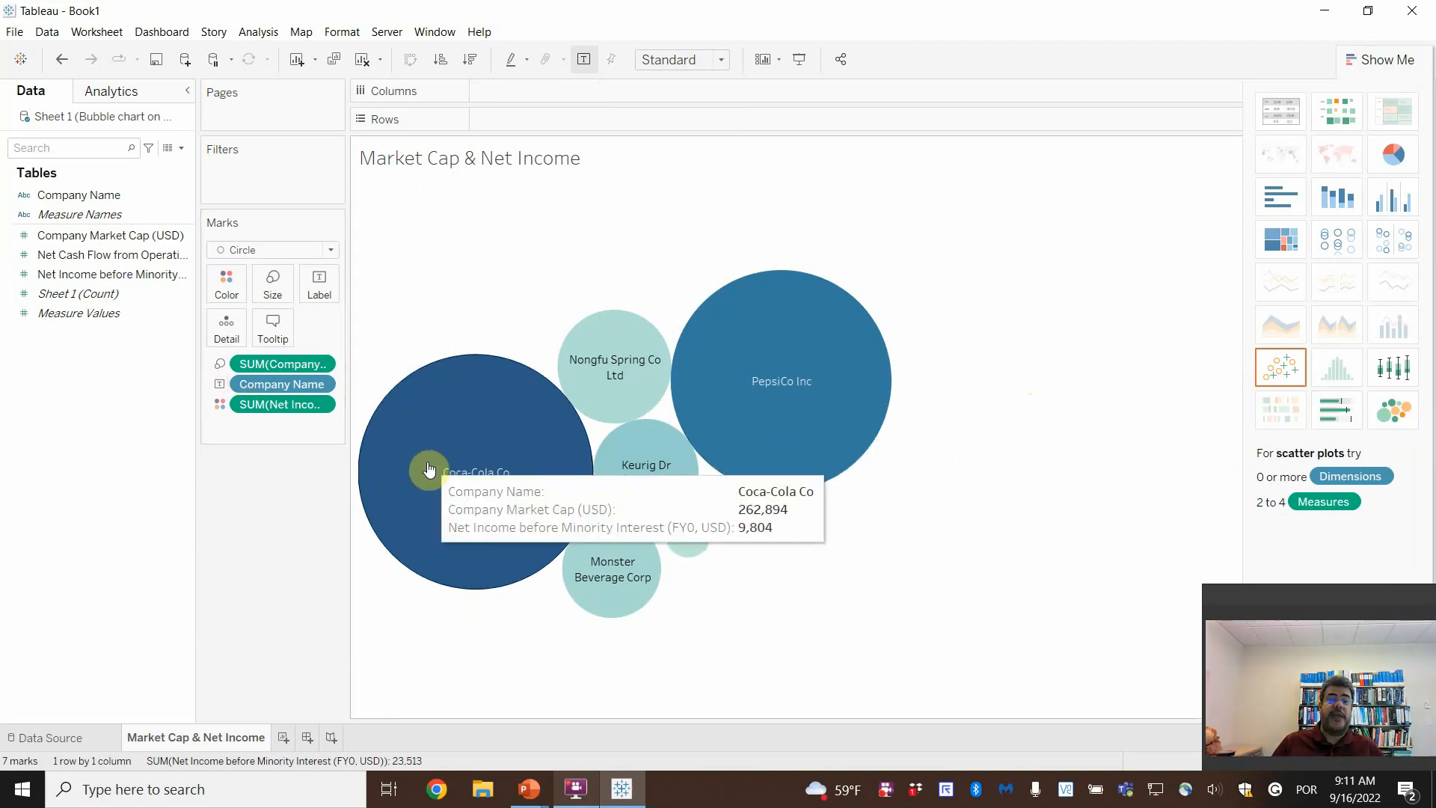
- Examine the market cap and net income details of the individual company bubbles
mouse_move(744, 391)
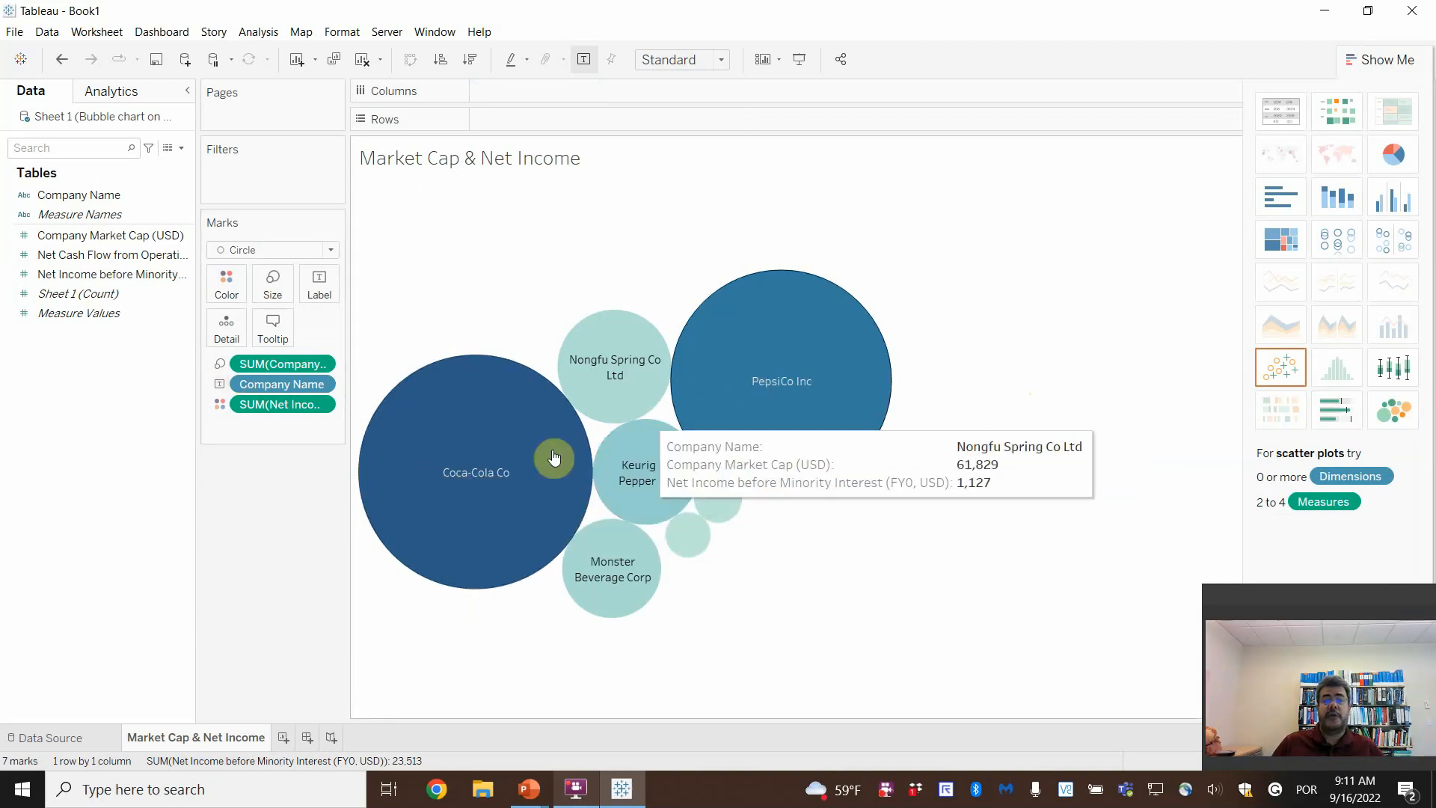
mouse_move(529, 474)
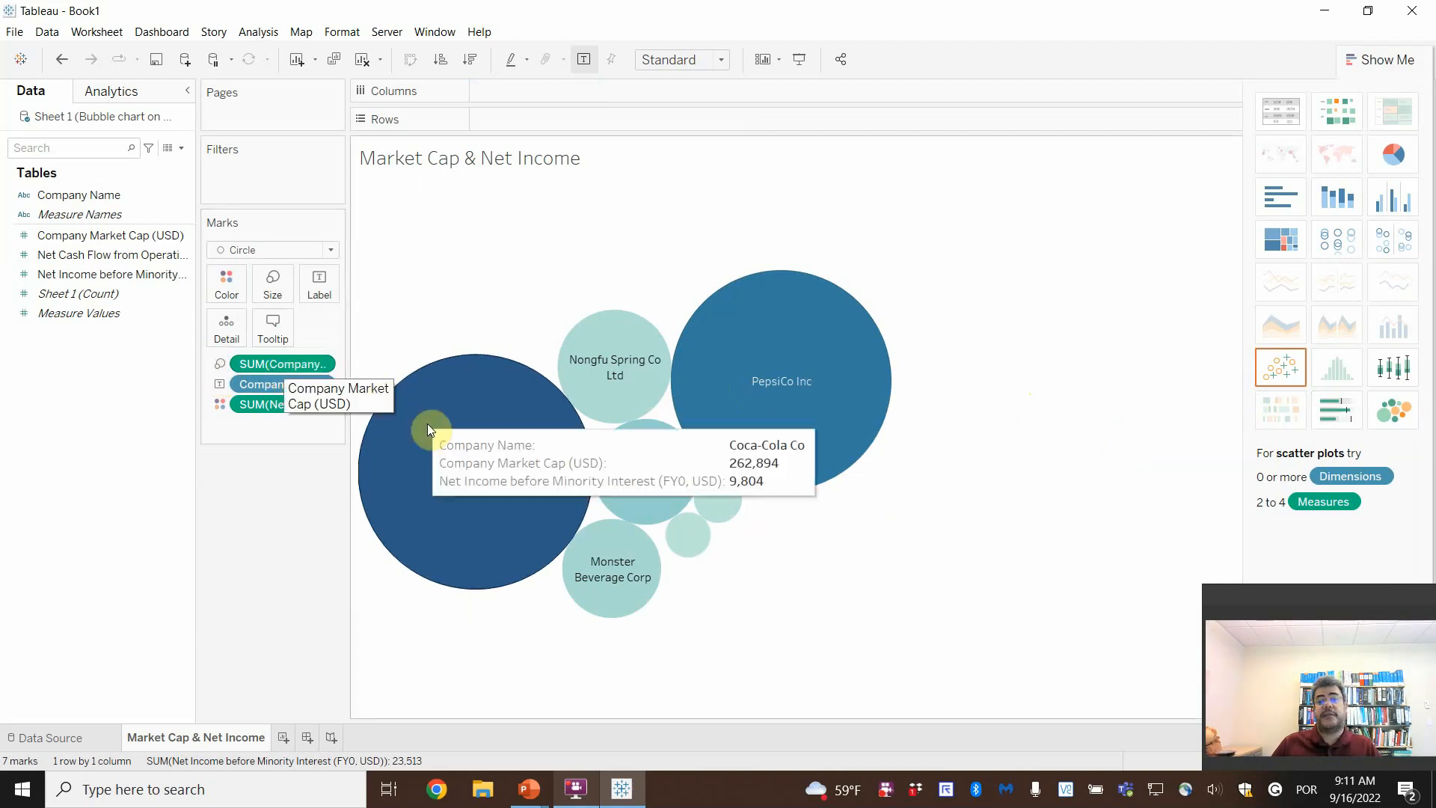
mouse_move(705, 341)
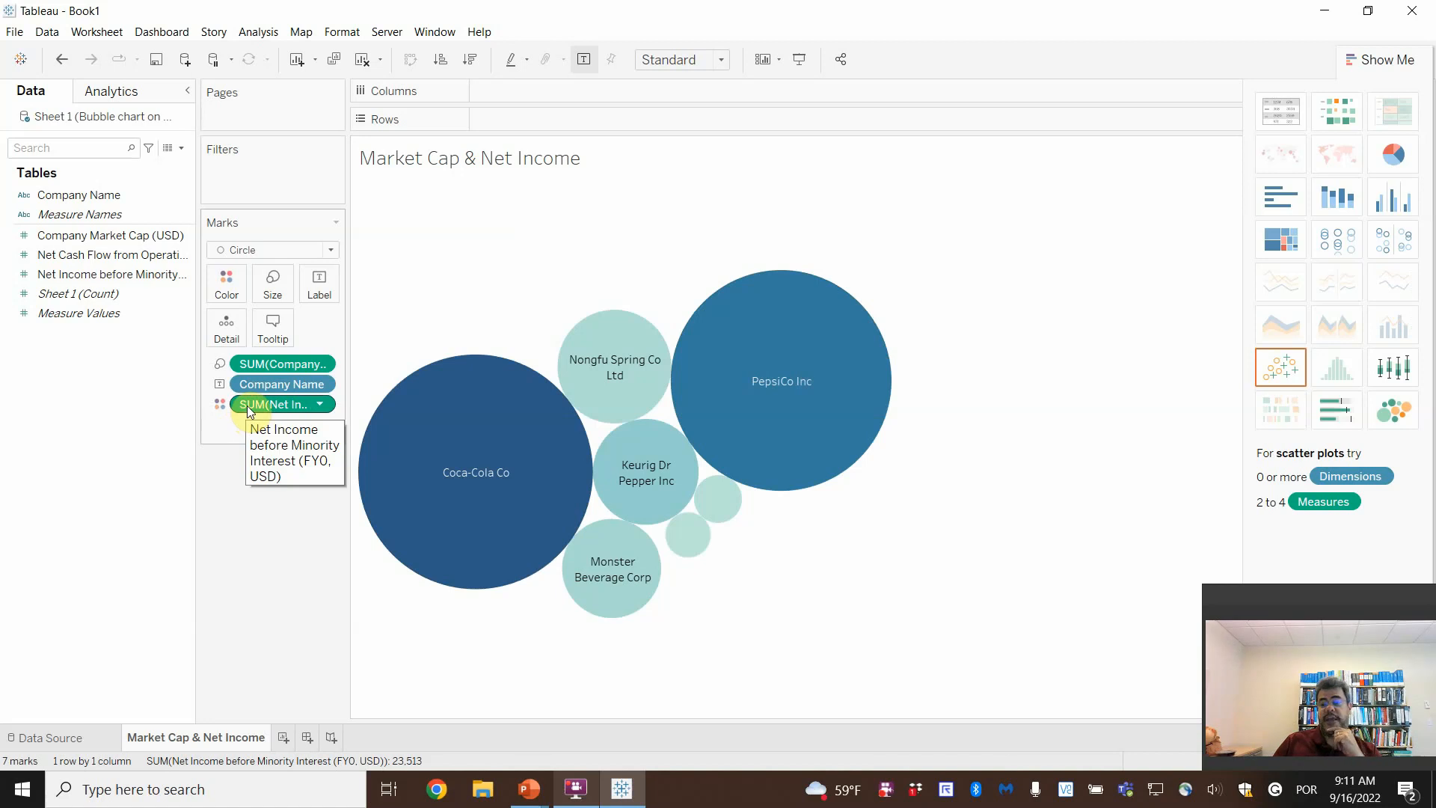
mouse_move(427, 496)
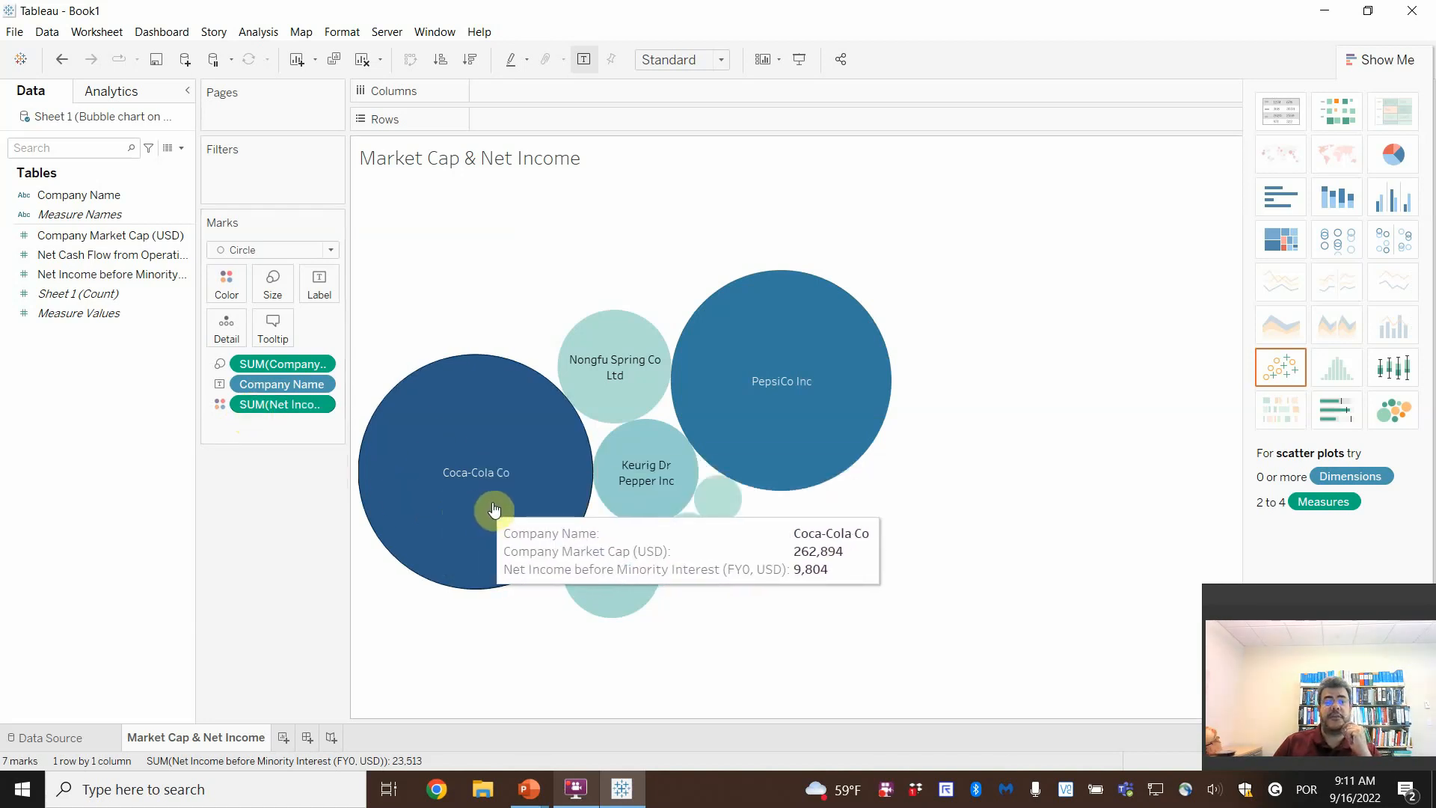
mouse_move(812, 415)
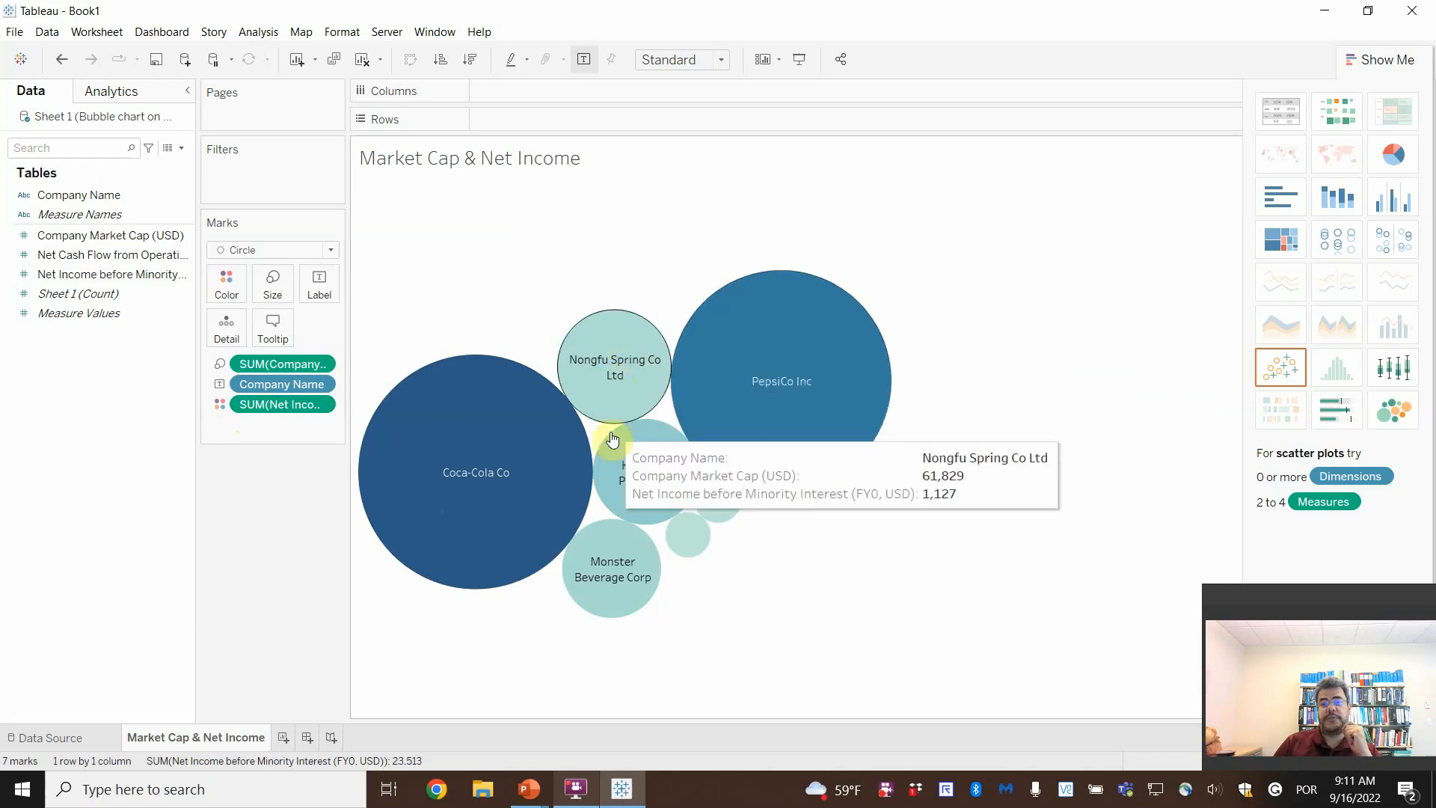
mouse_move(616, 502)
mouse_move(717, 512)
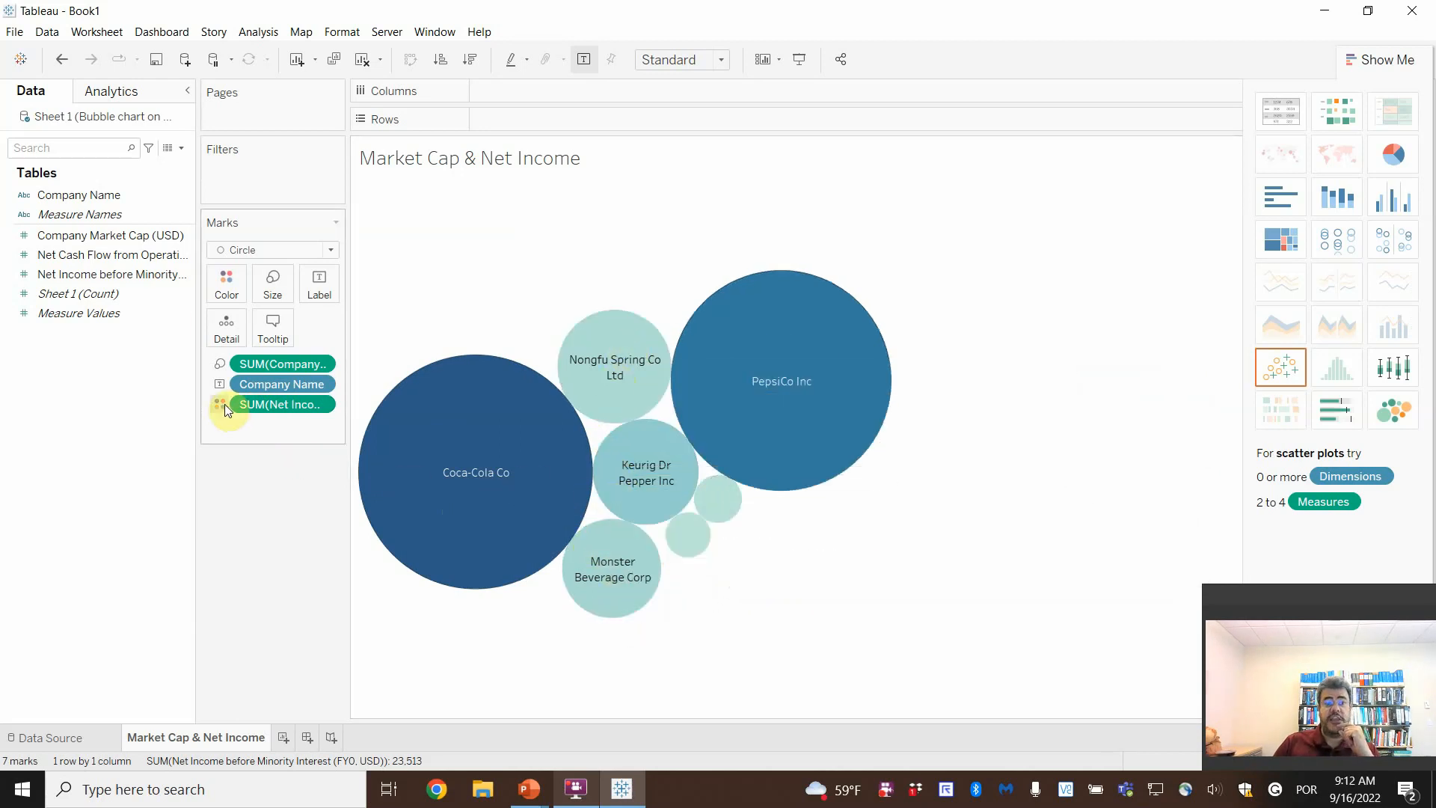
- Change the bubbles' net income color palette to Orange
left_click(224, 292)
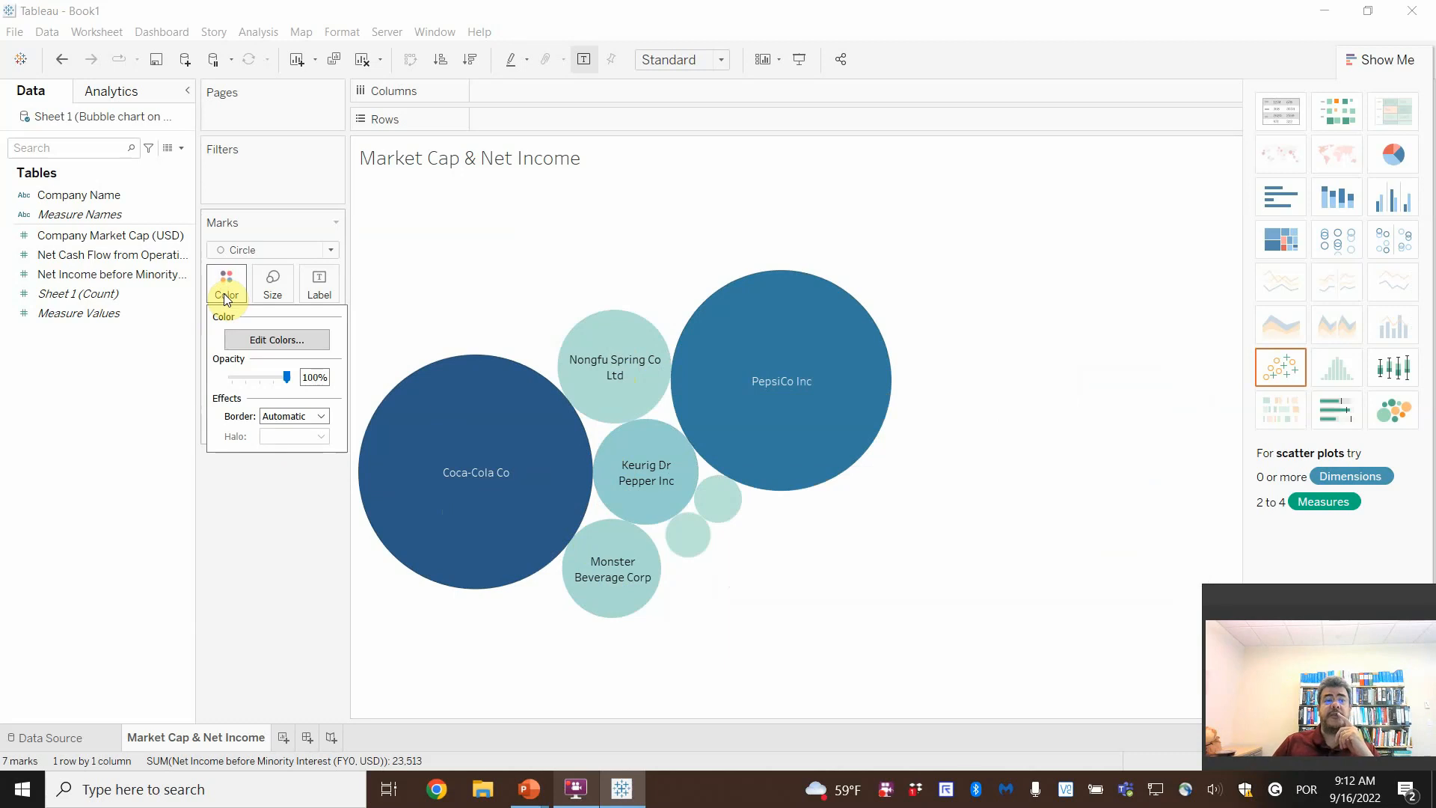
left_click(266, 345)
left_click(748, 325)
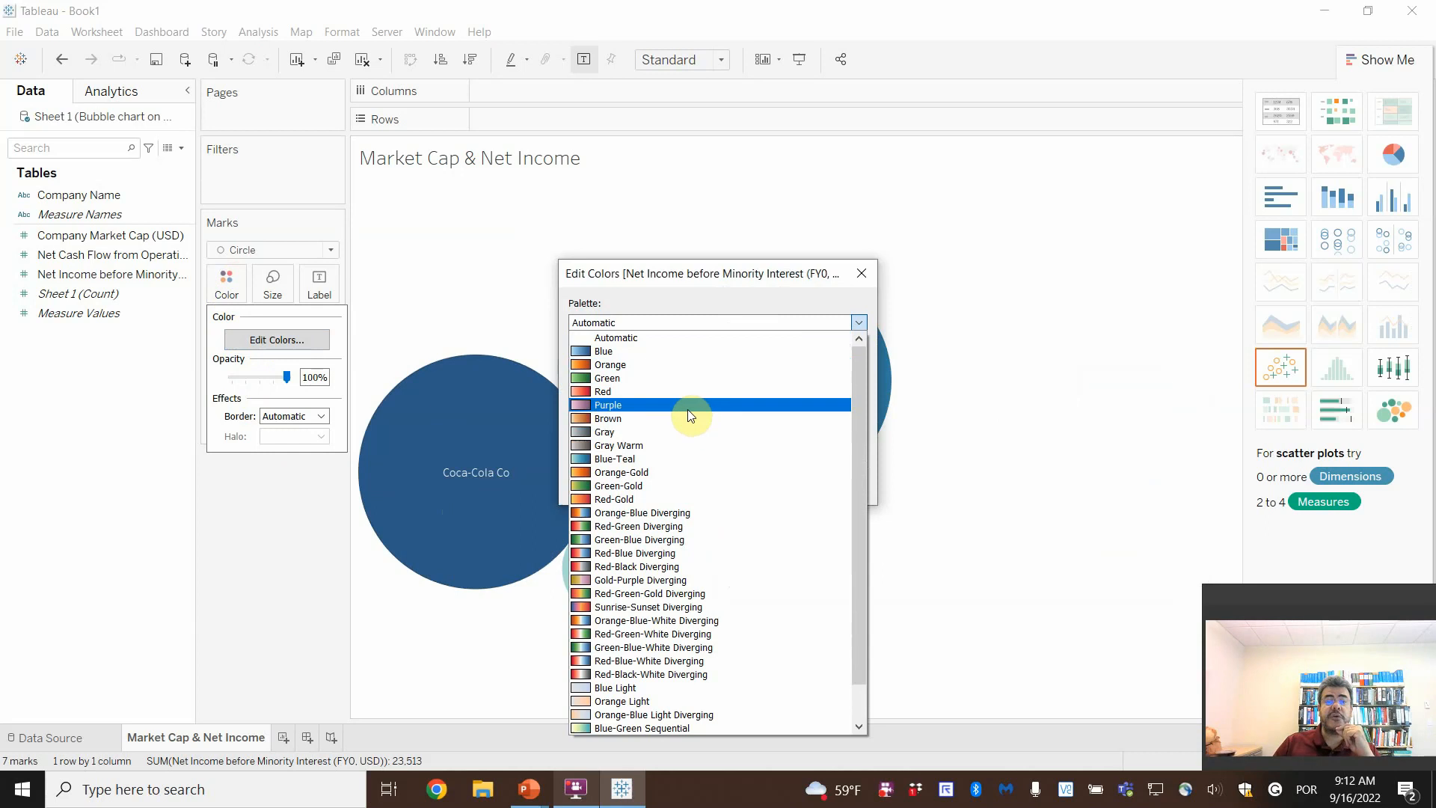
left_click(660, 364)
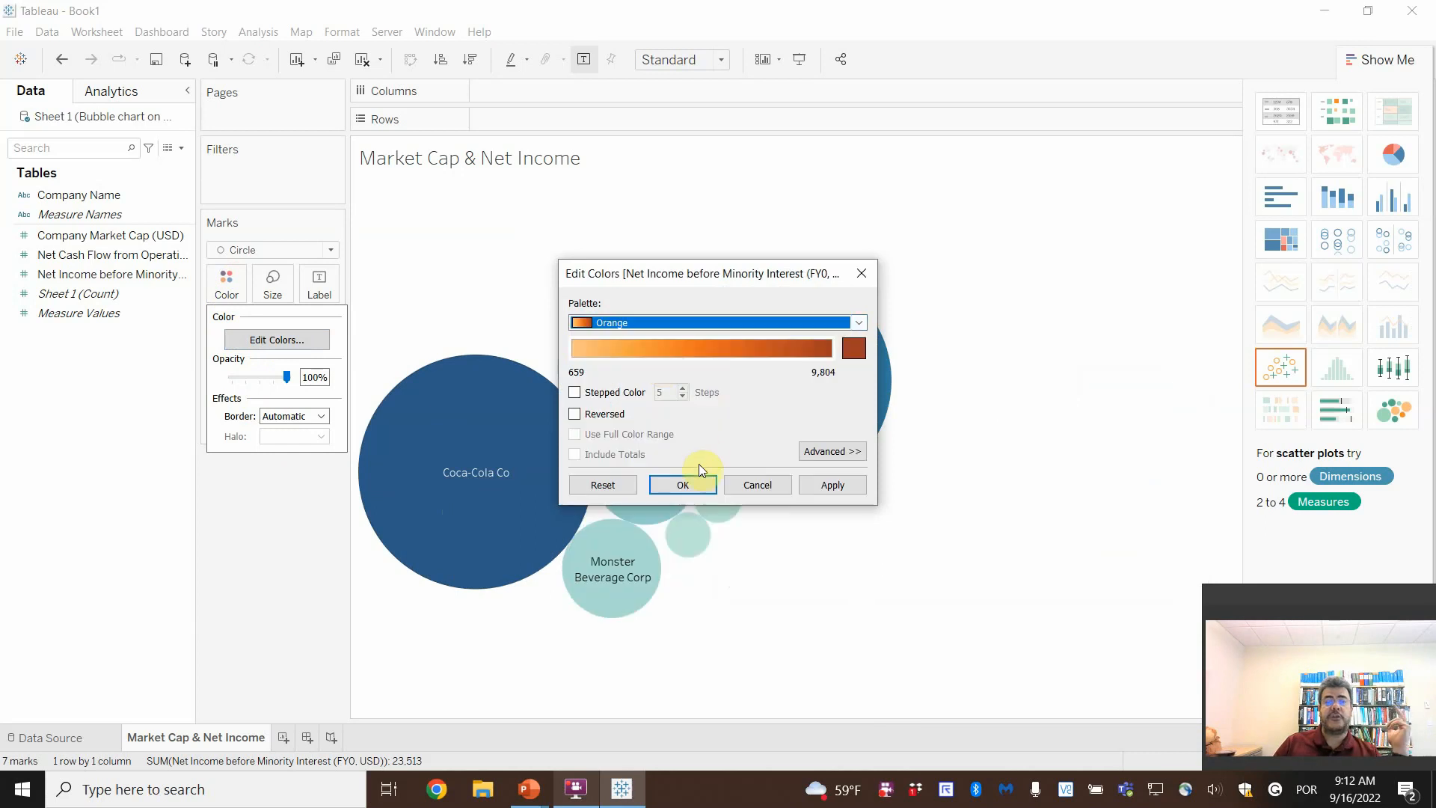
left_click(812, 486)
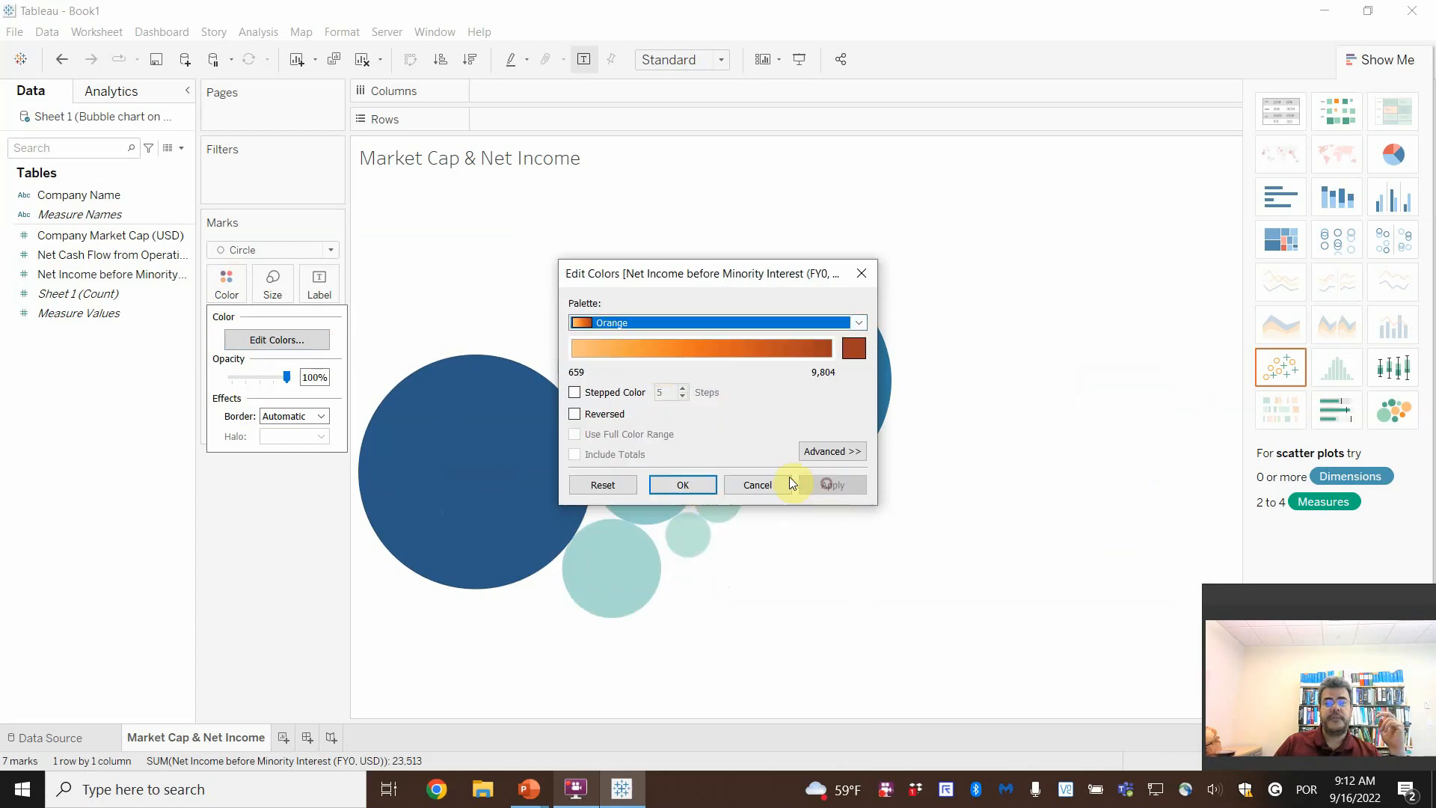
left_click(682, 484)
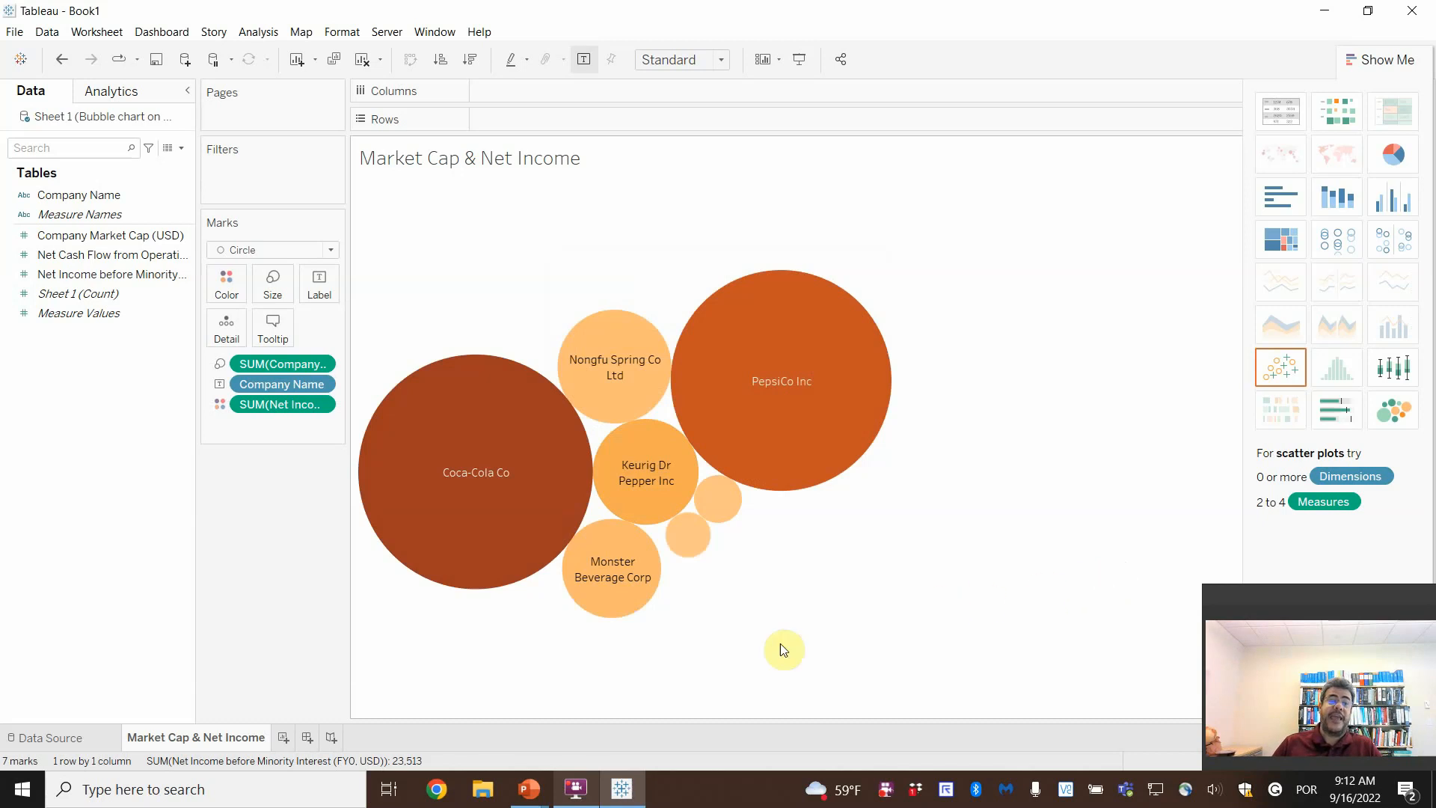
- Duplicate the Market Cap & Net Income worksheet and rename the copy "Market Cap & Cash"
right_click(232, 743)
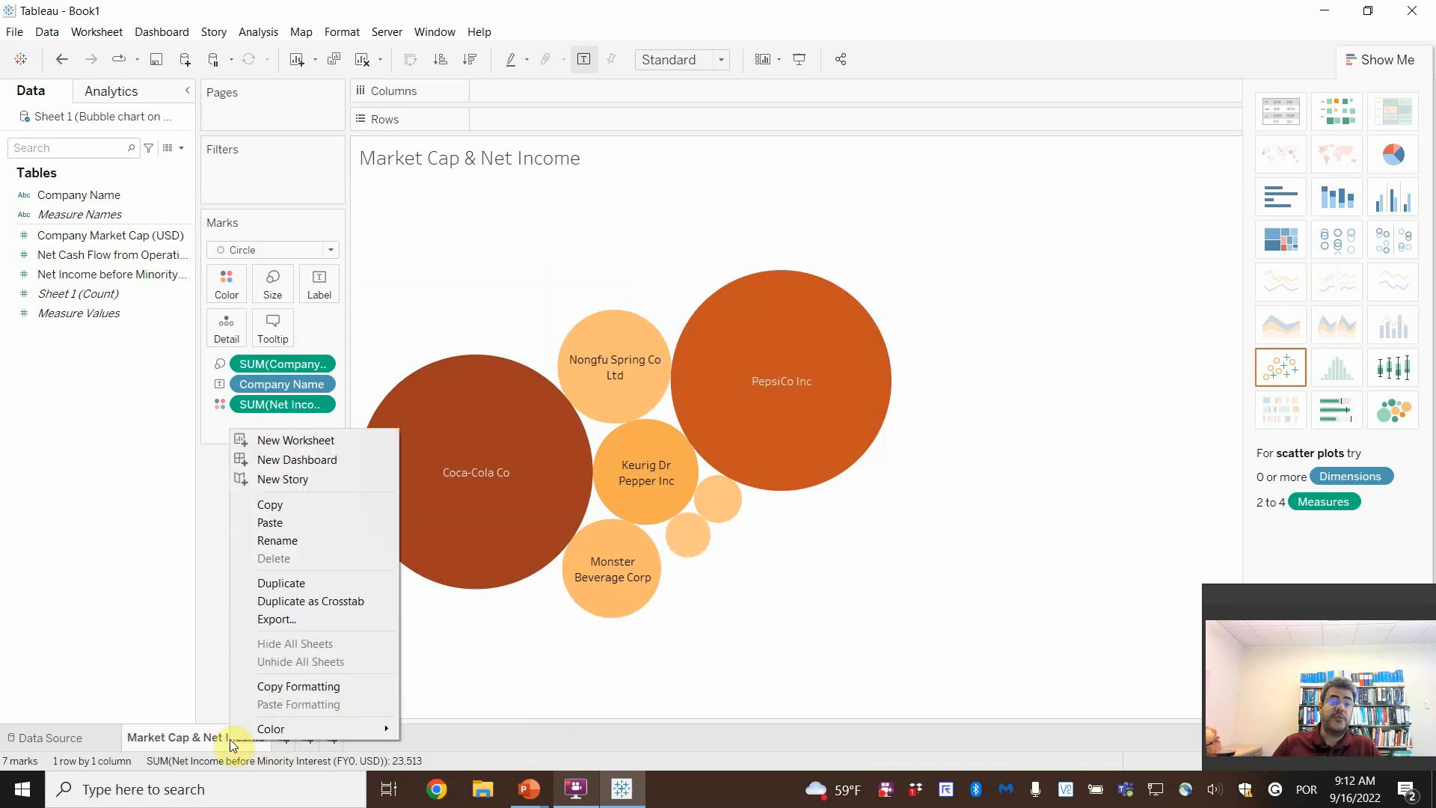
left_click(310, 583)
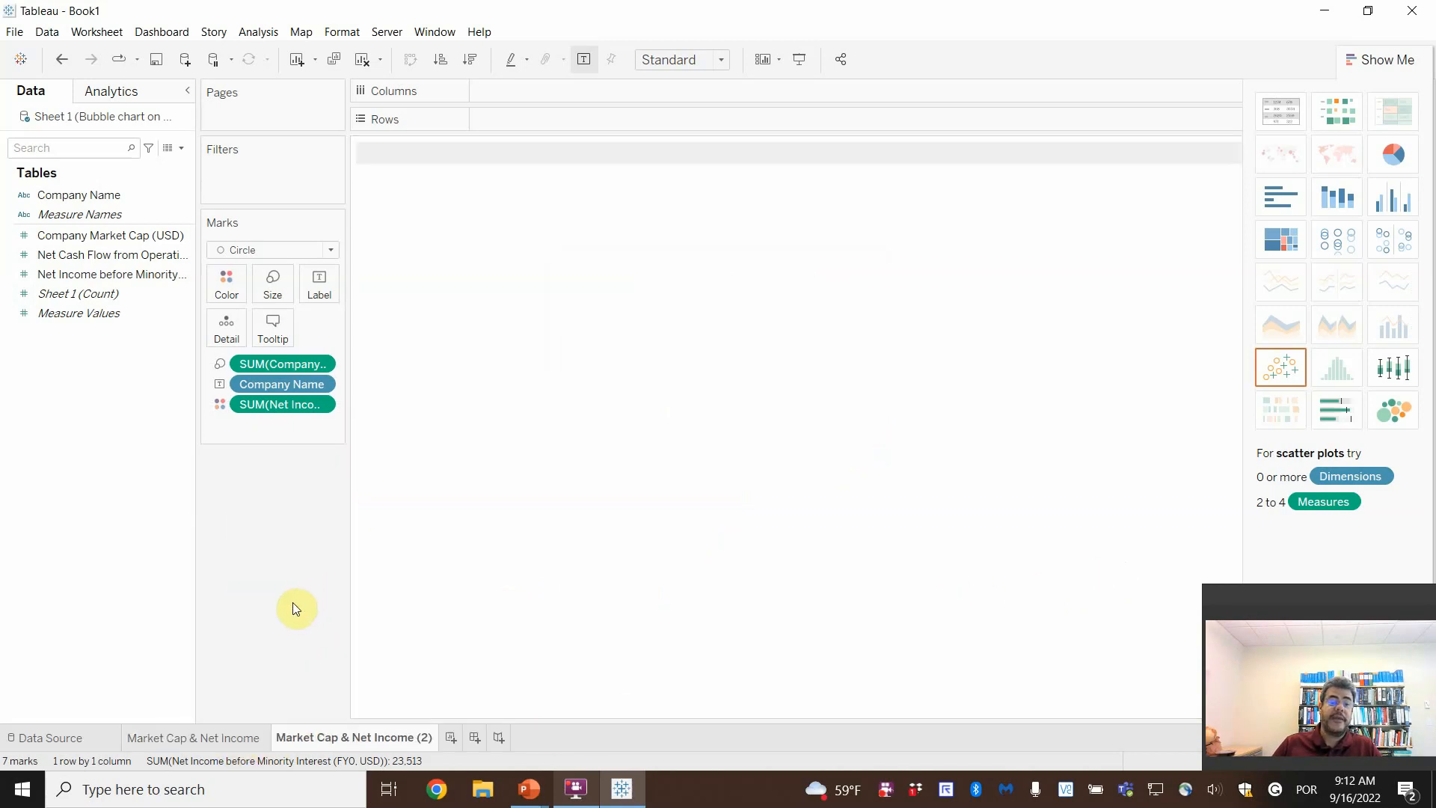
double_click(365, 739)
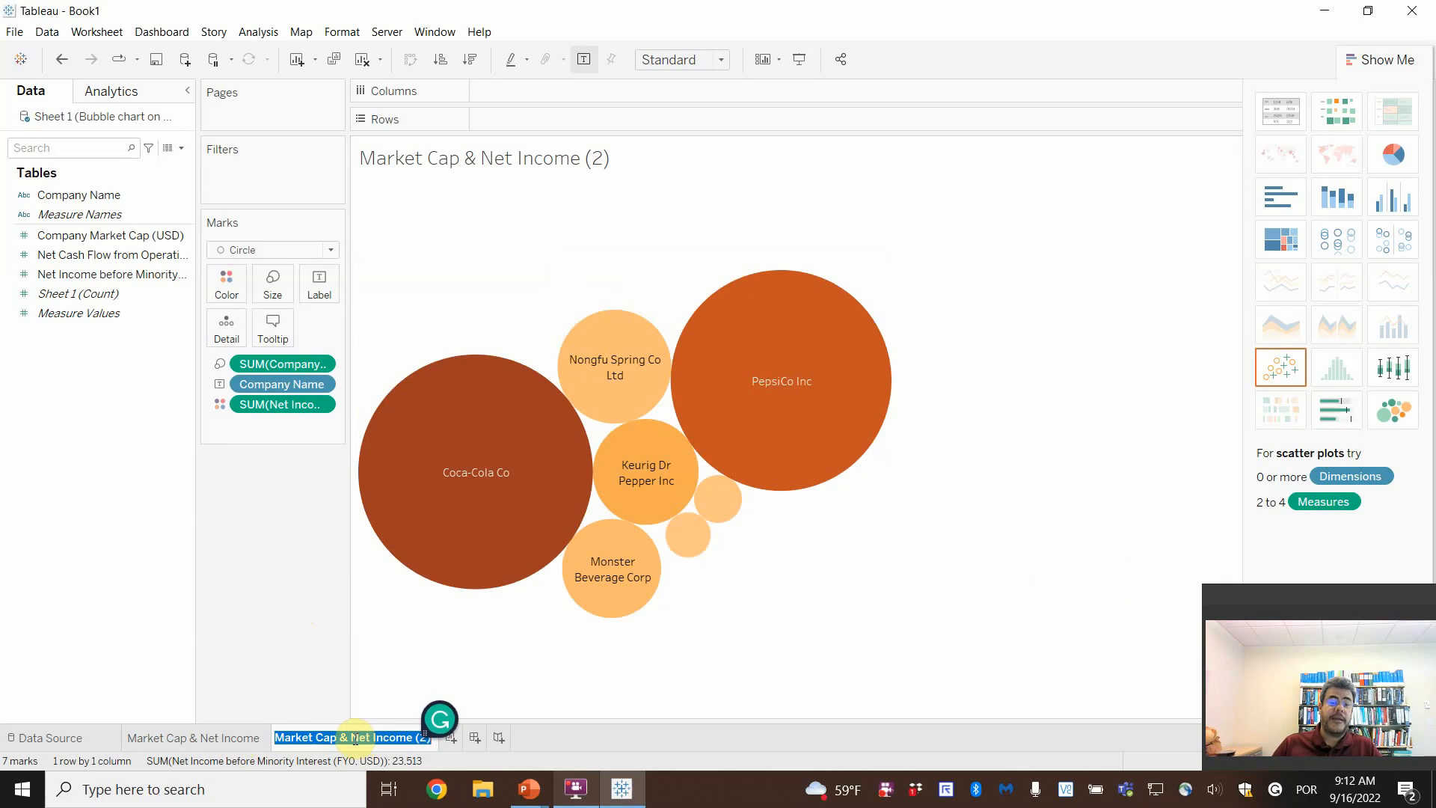
left_click_drag(351, 738, 439, 716)
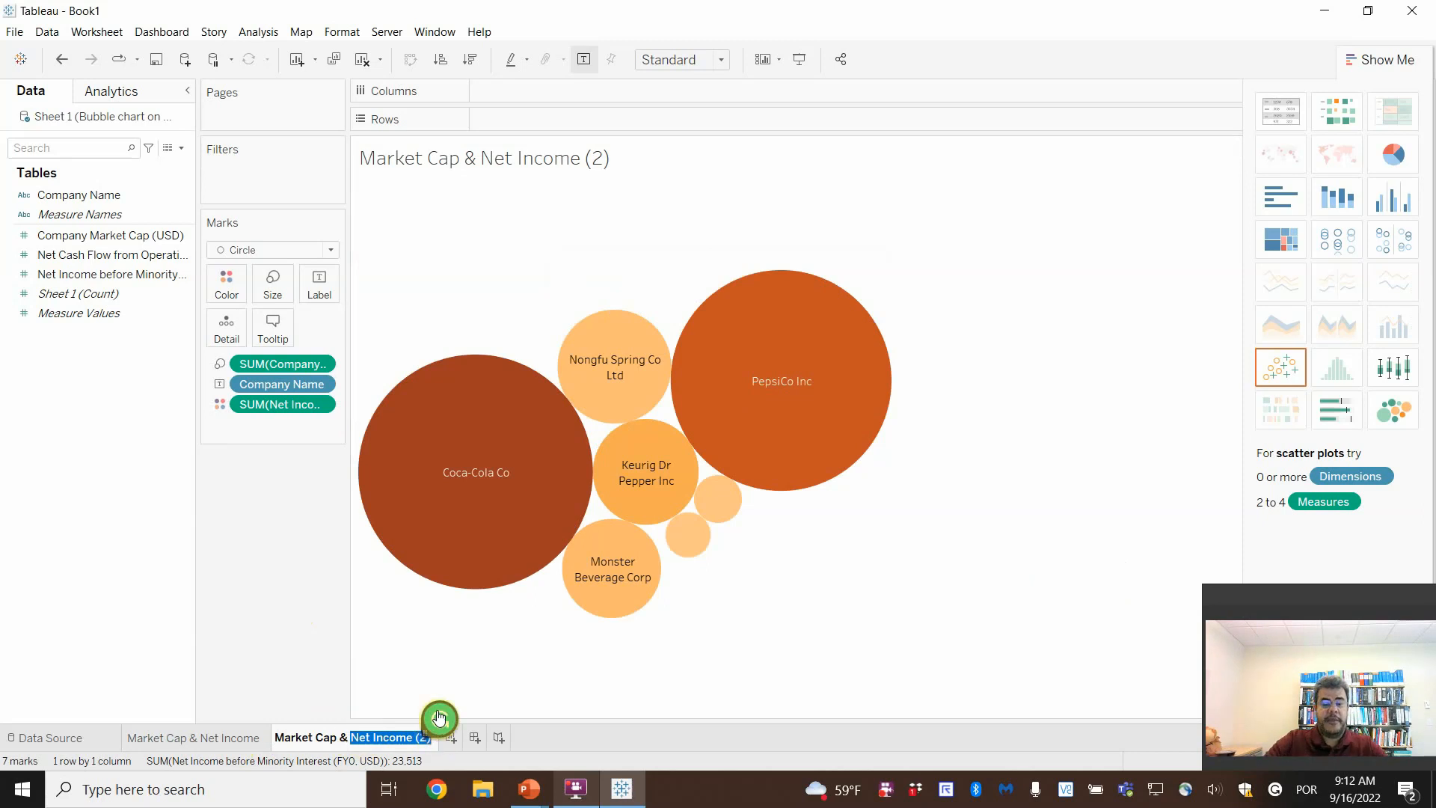
type("Cash")
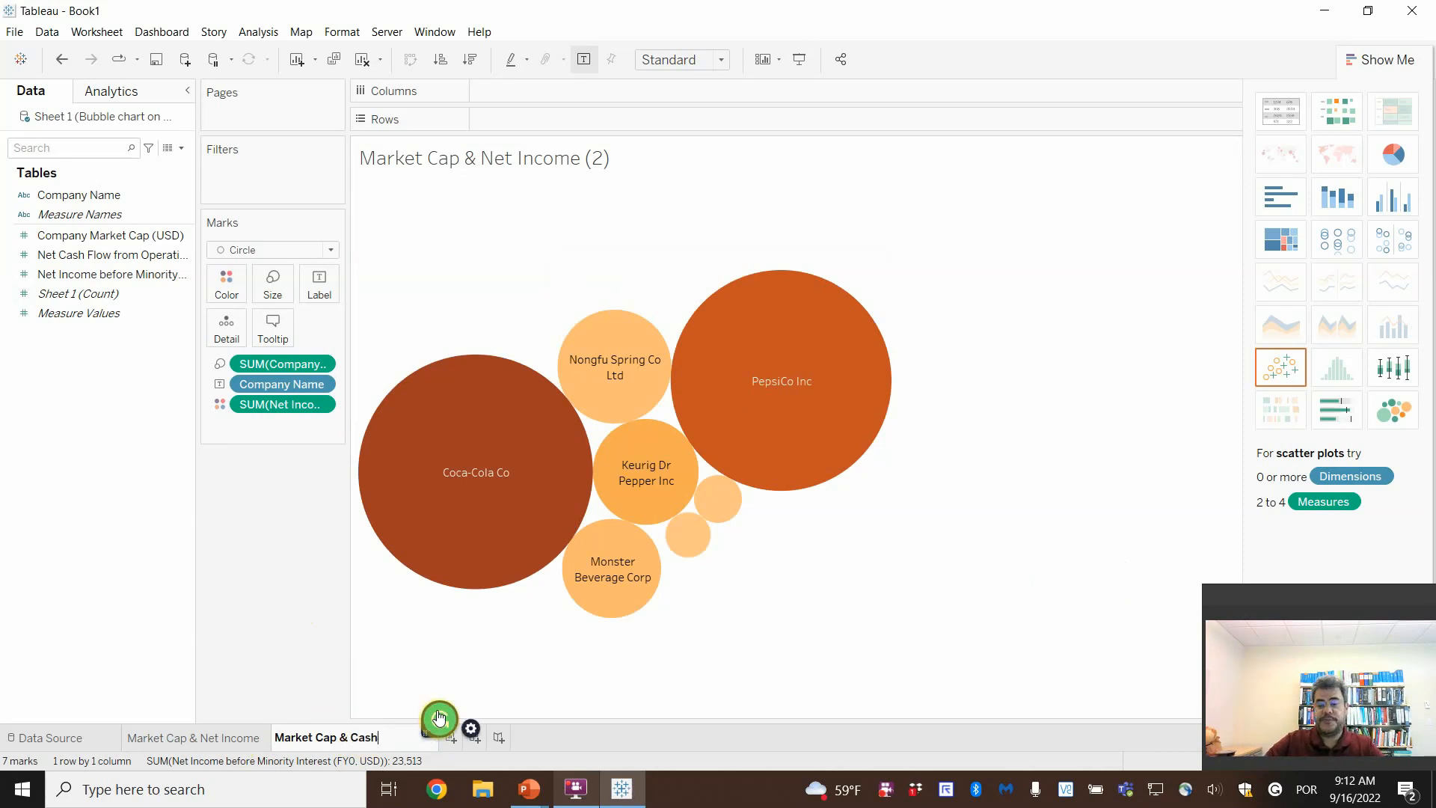
left_click(439, 718)
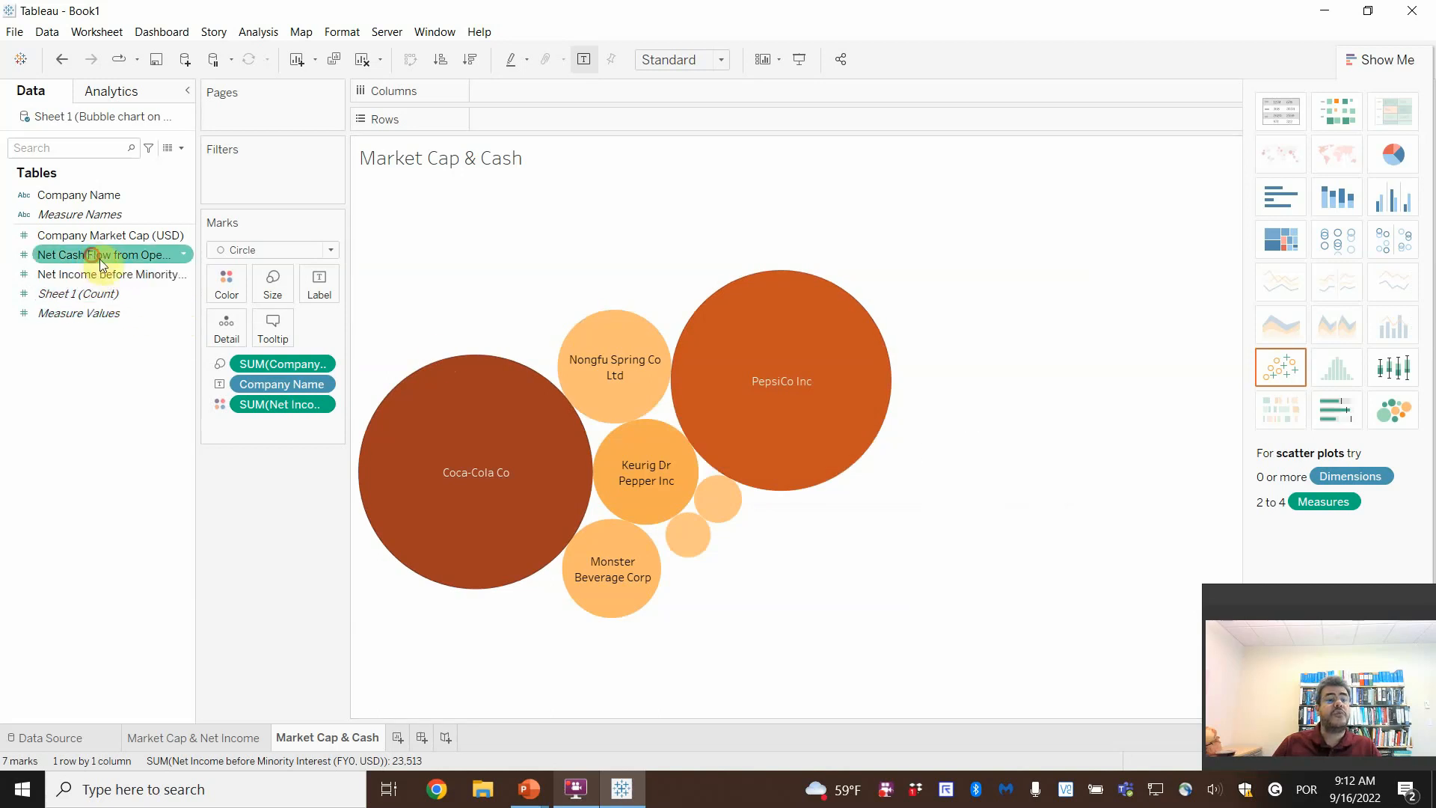
- Color the Market Cap & Cash bubbles by Net Cash Flow from Operating Activities instead of net income
left_click_drag(101, 263, 261, 429)
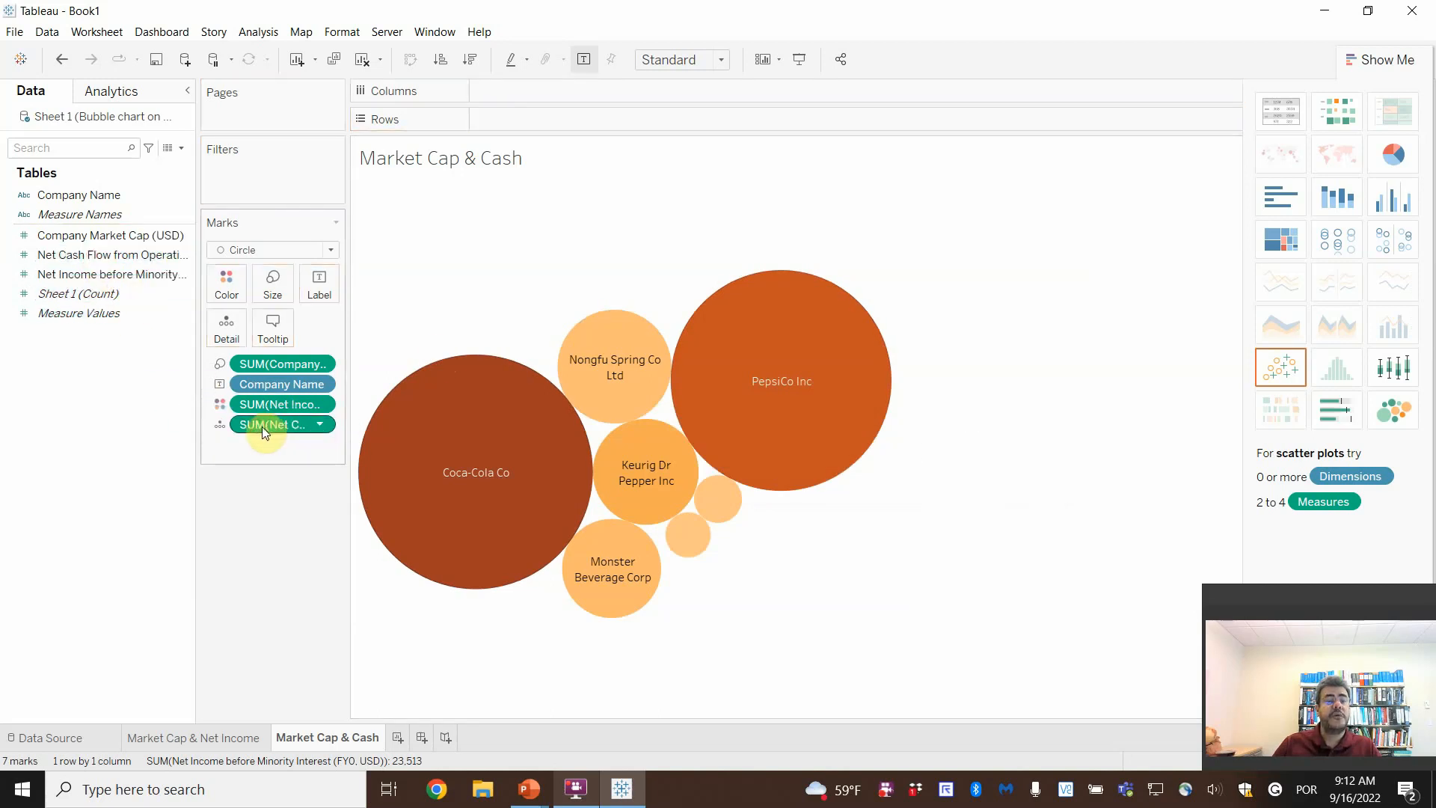
left_click(220, 426)
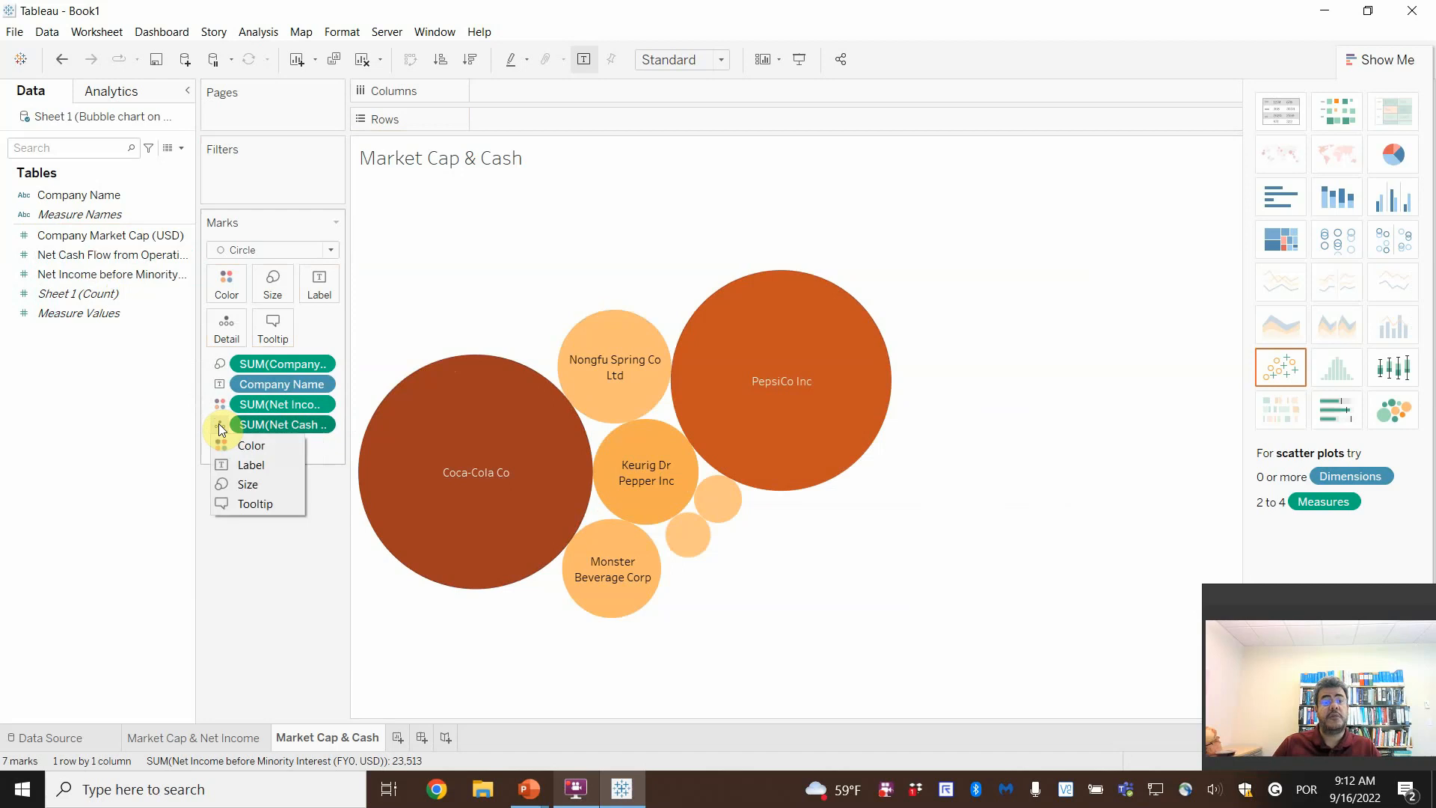
left_click(235, 447)
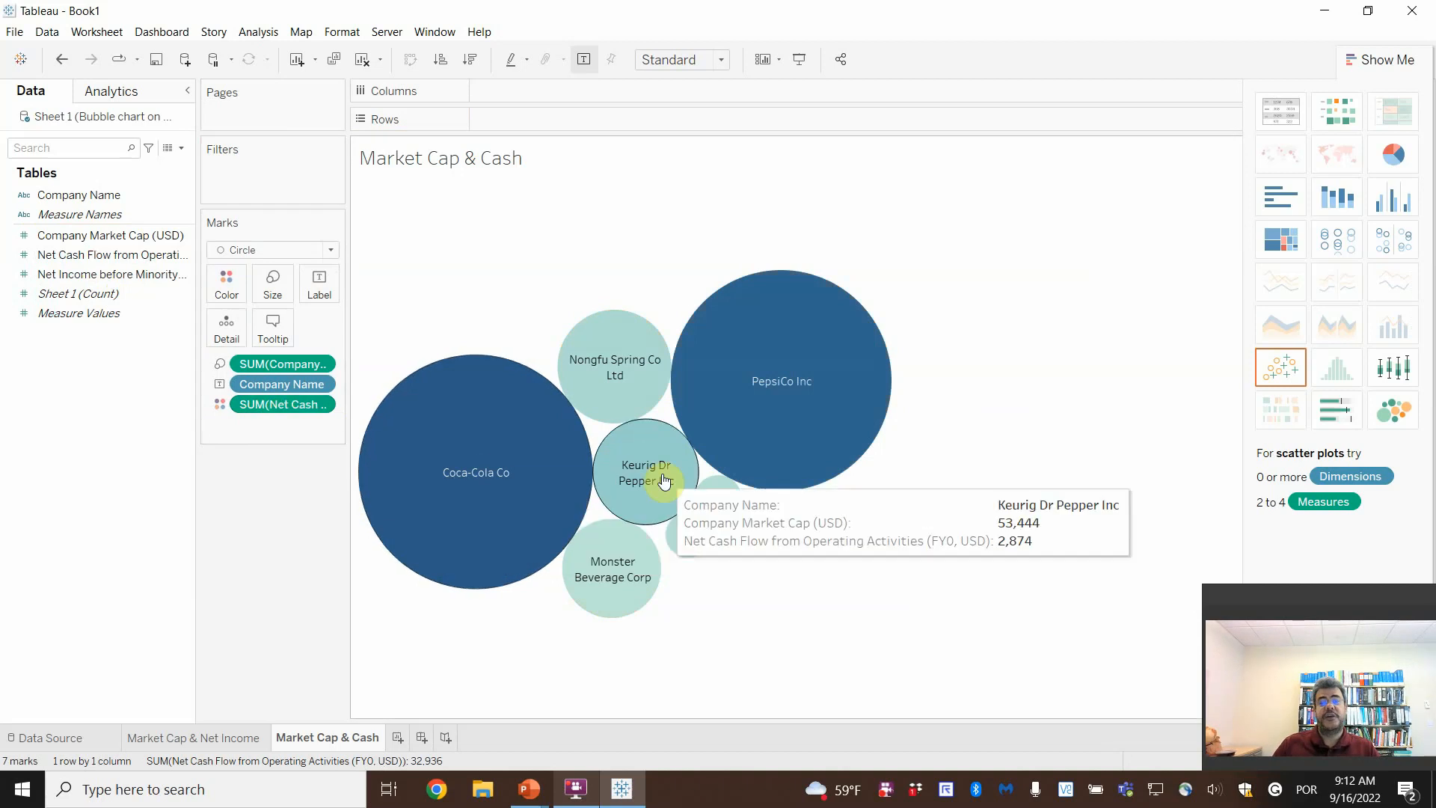
mouse_move(492, 440)
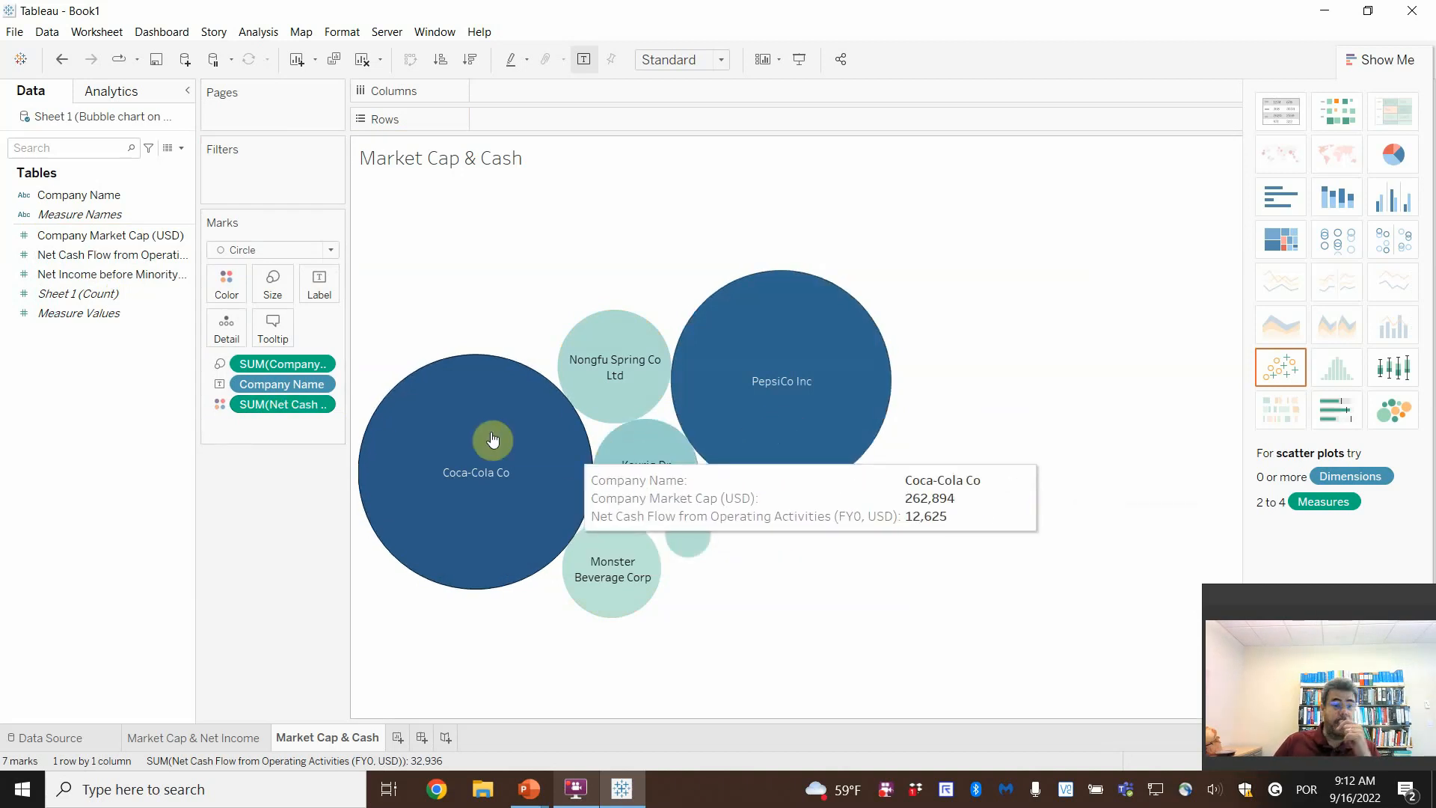
- Change the net cash flow color palette of the bubbles to Orange
left_click(227, 284)
left_click(246, 340)
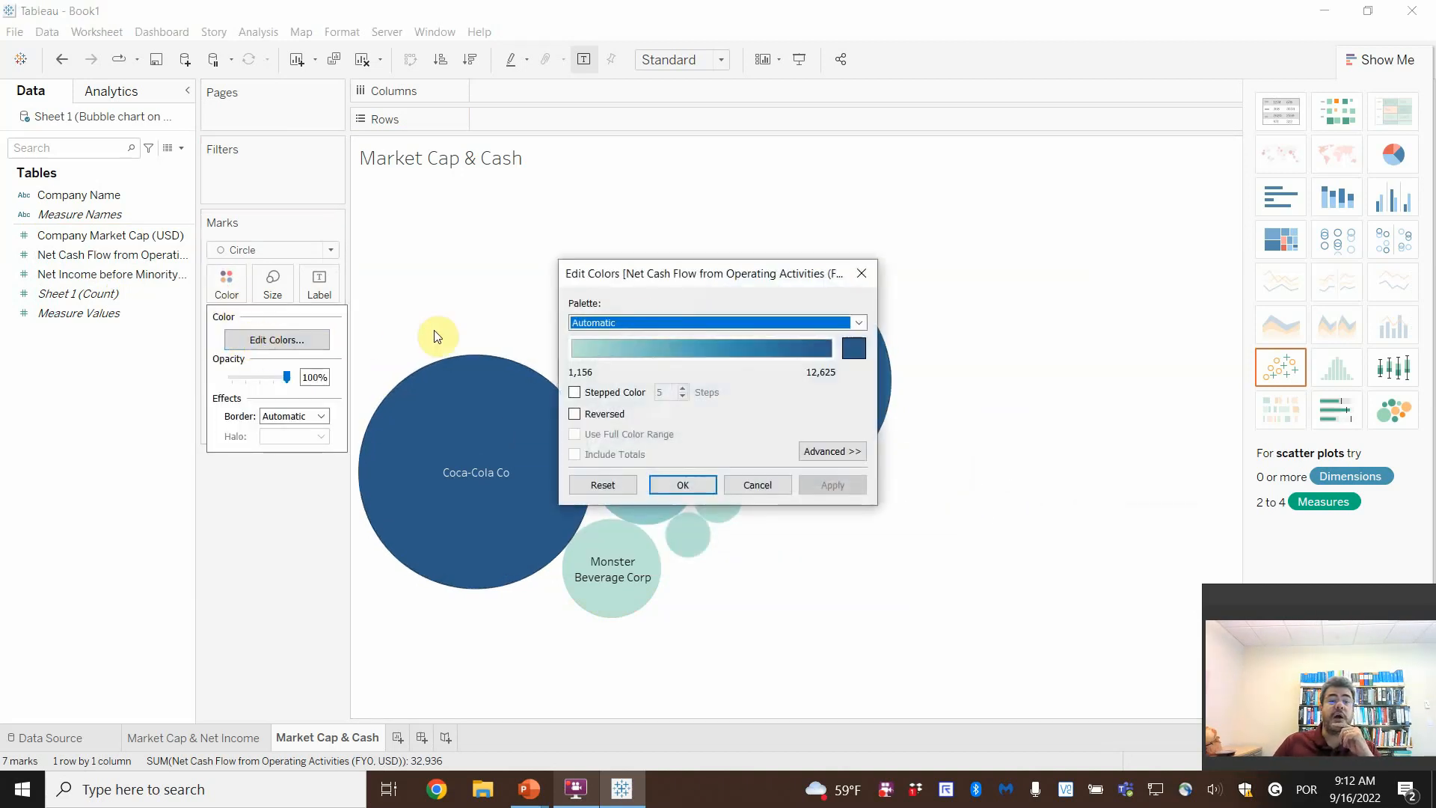
left_click(646, 323)
left_click(631, 365)
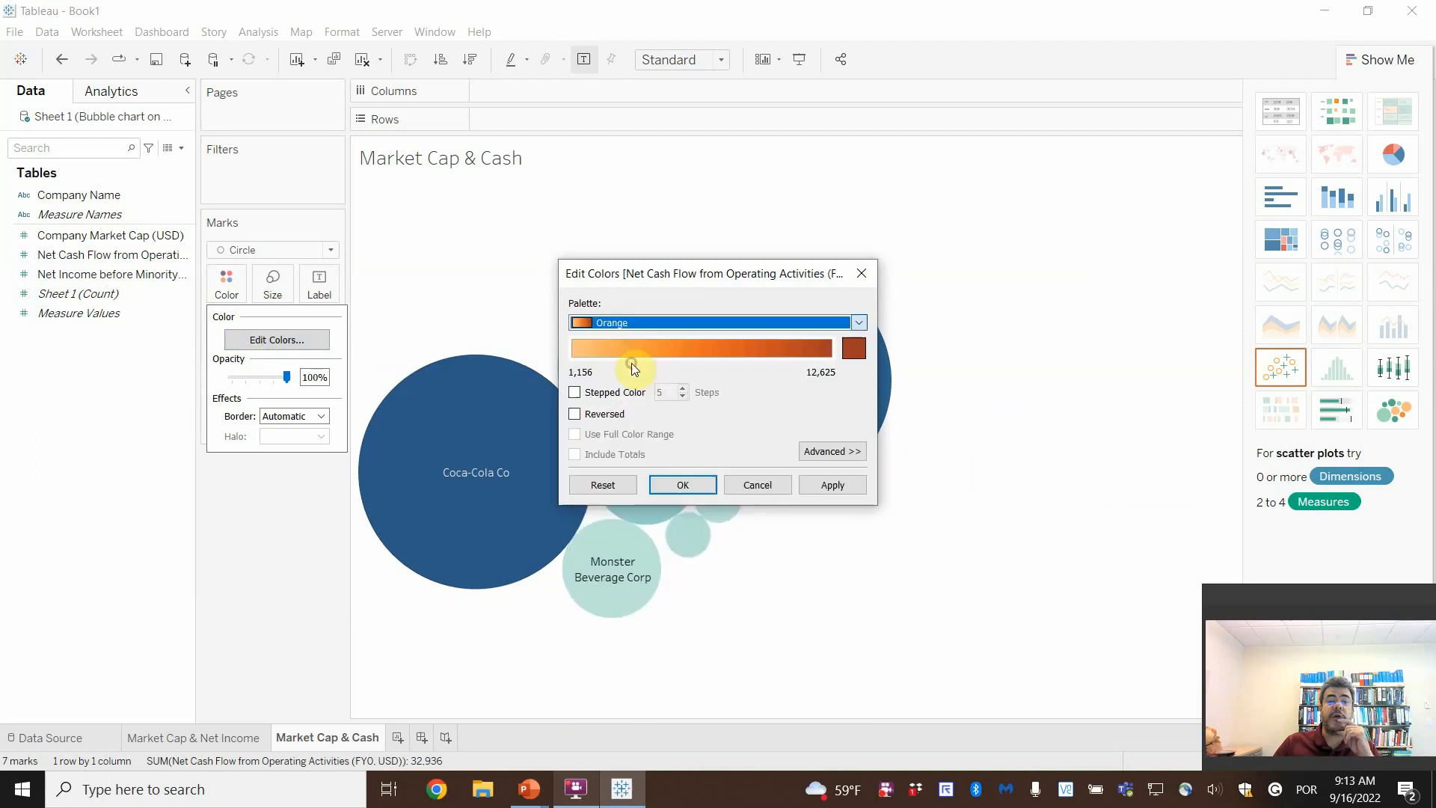
left_click(832, 492)
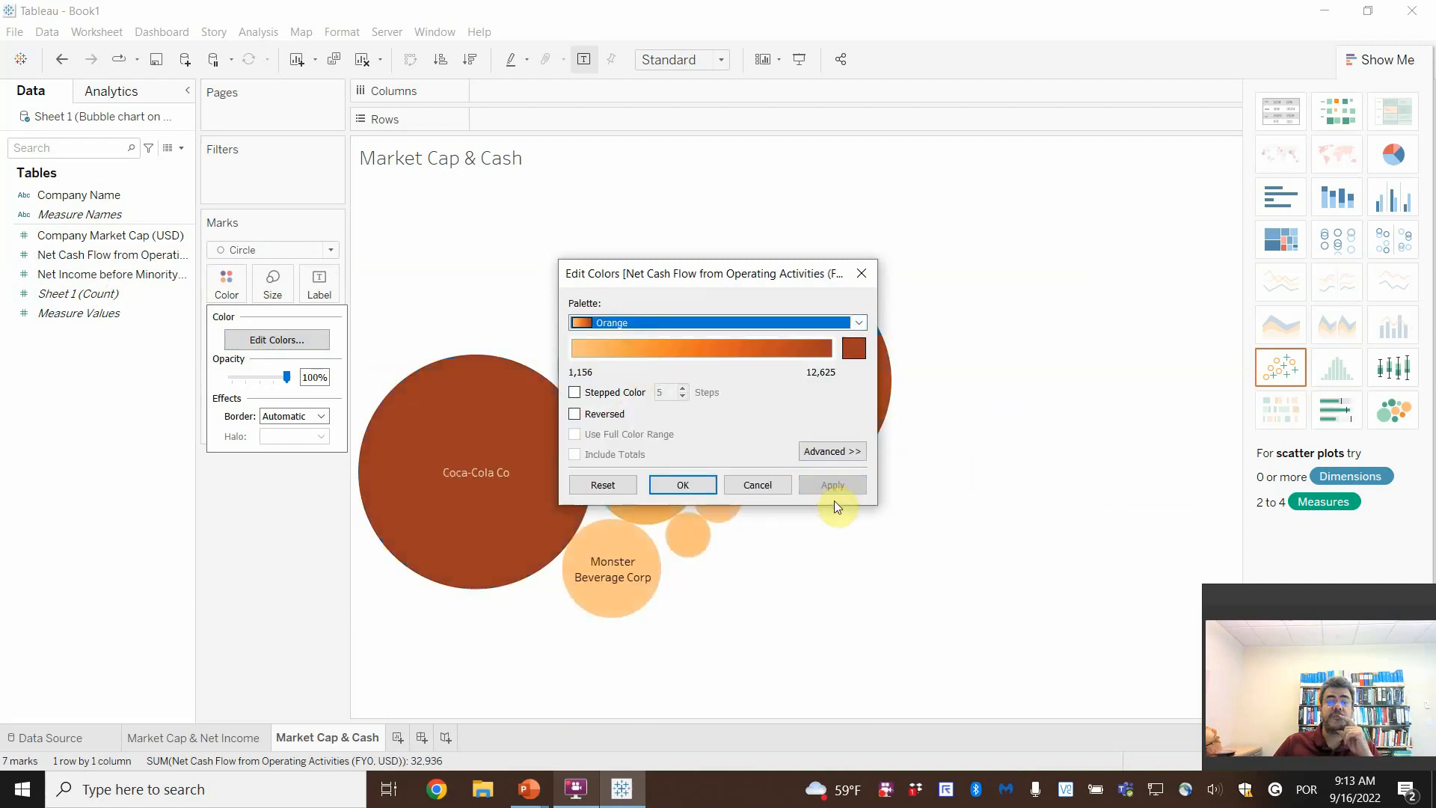
left_click(677, 486)
- Compare the company bubbles on the Market Cap & Net Income sheet with those on Market Cap & Cash
mouse_move(827, 407)
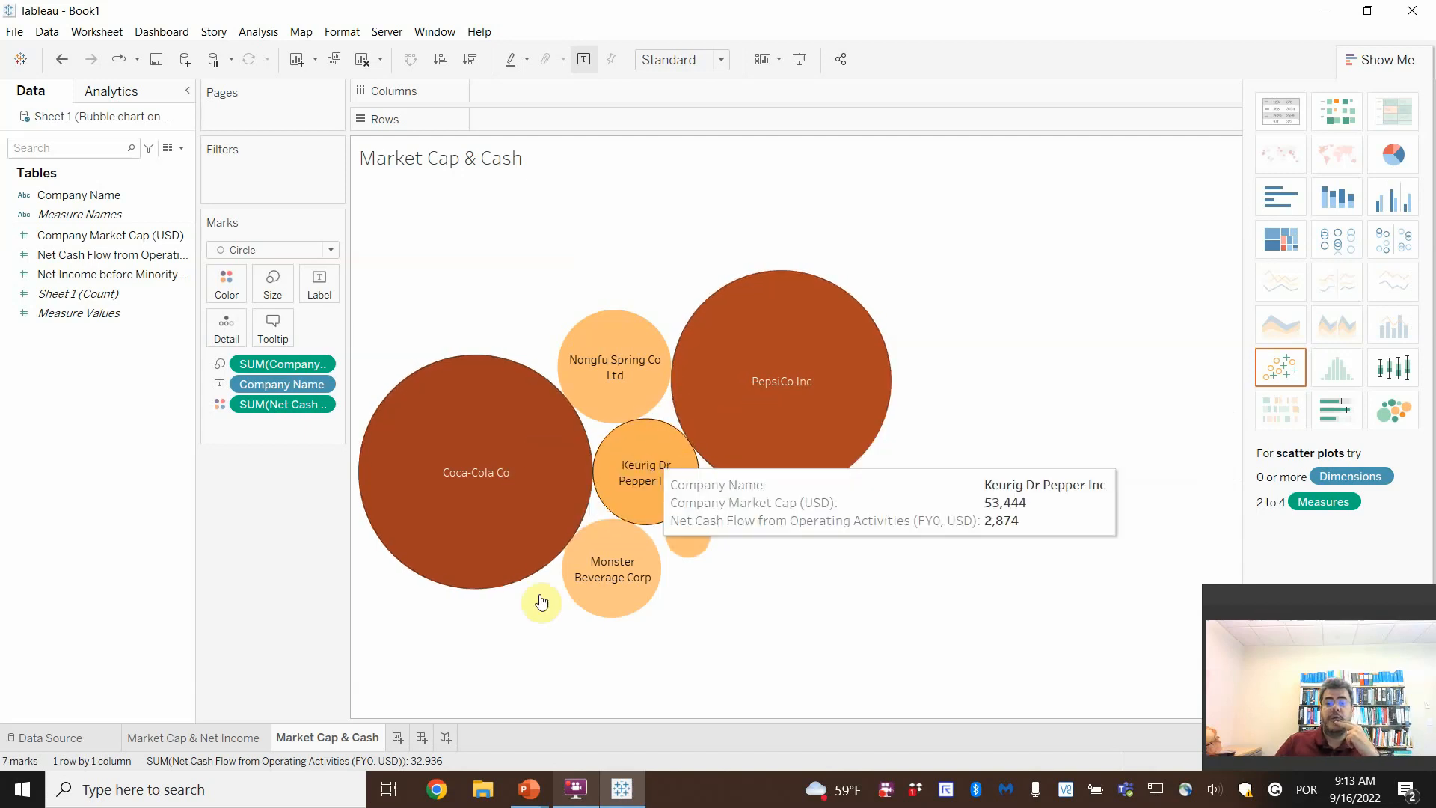
left_click(243, 739)
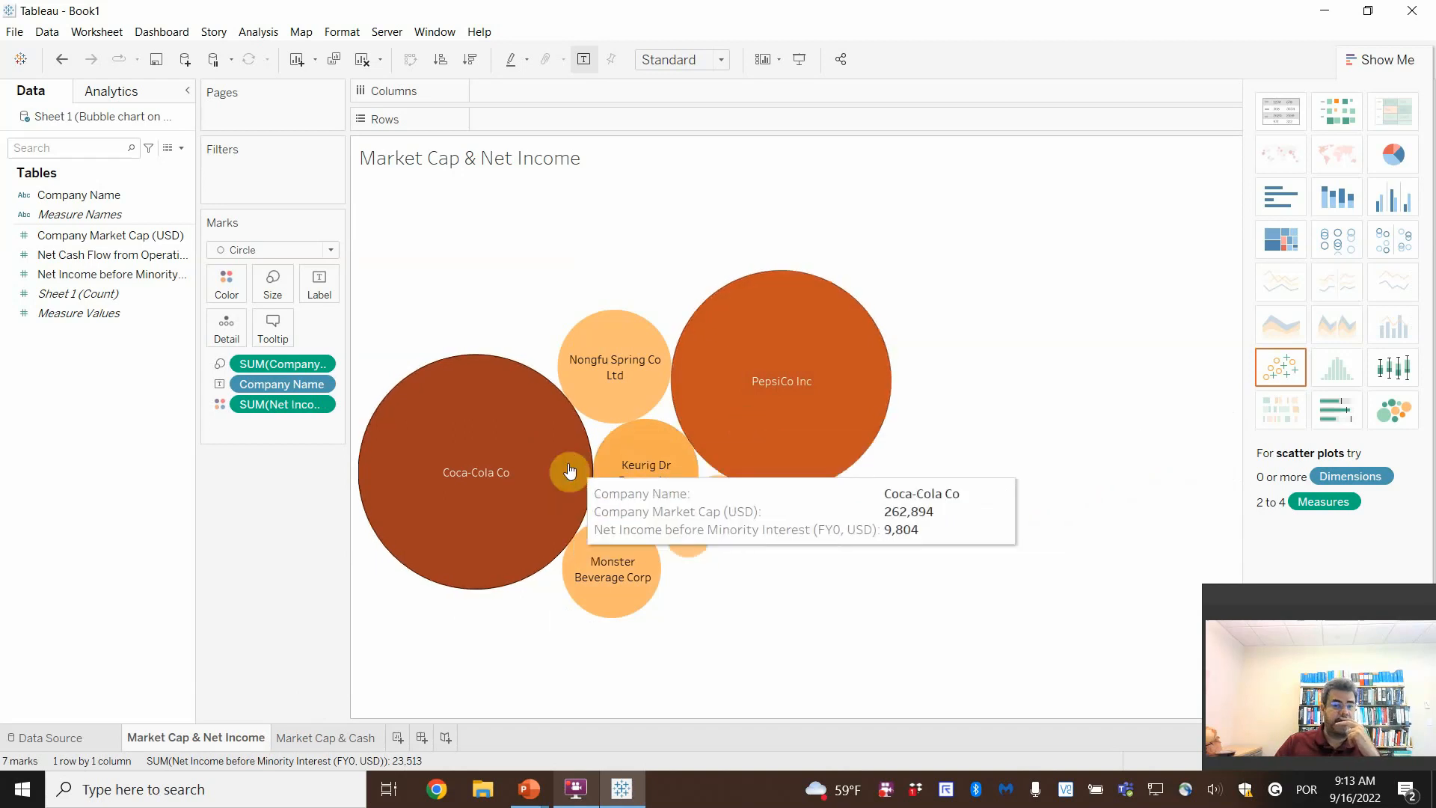
left_click(369, 739)
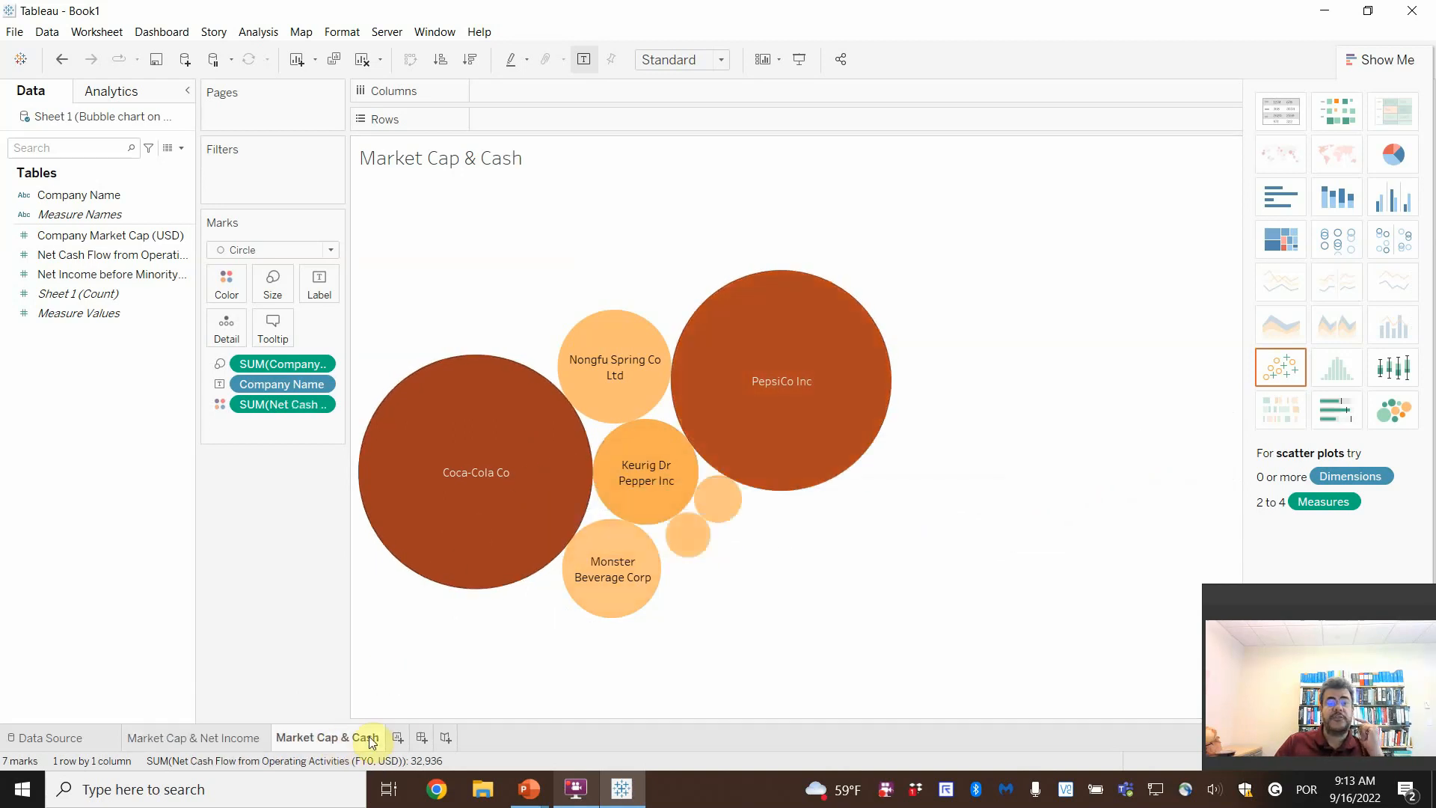
- Create a new dashboard named "Bubble Chart" and show its title
left_click(422, 736)
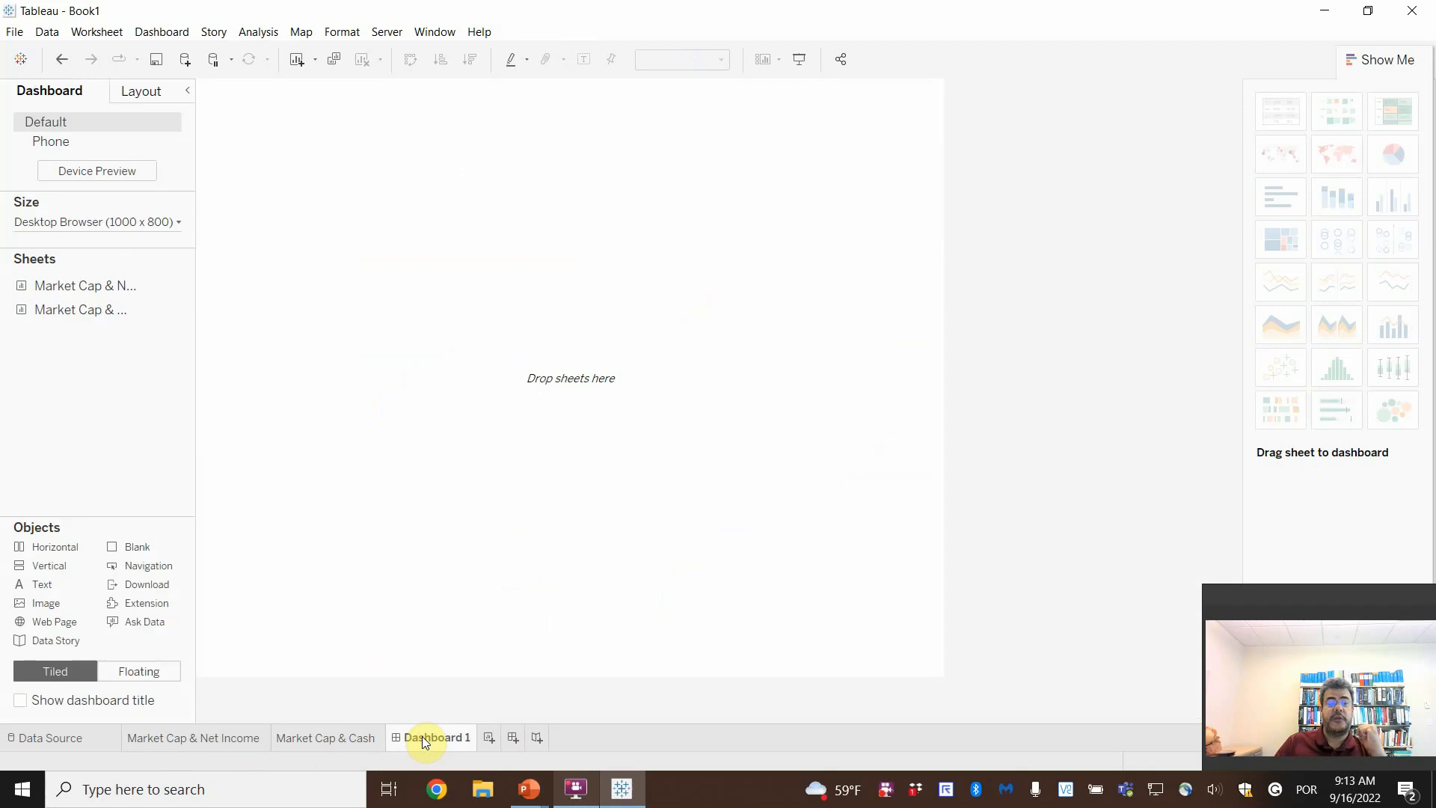
double_click(421, 736)
type("Bubble")
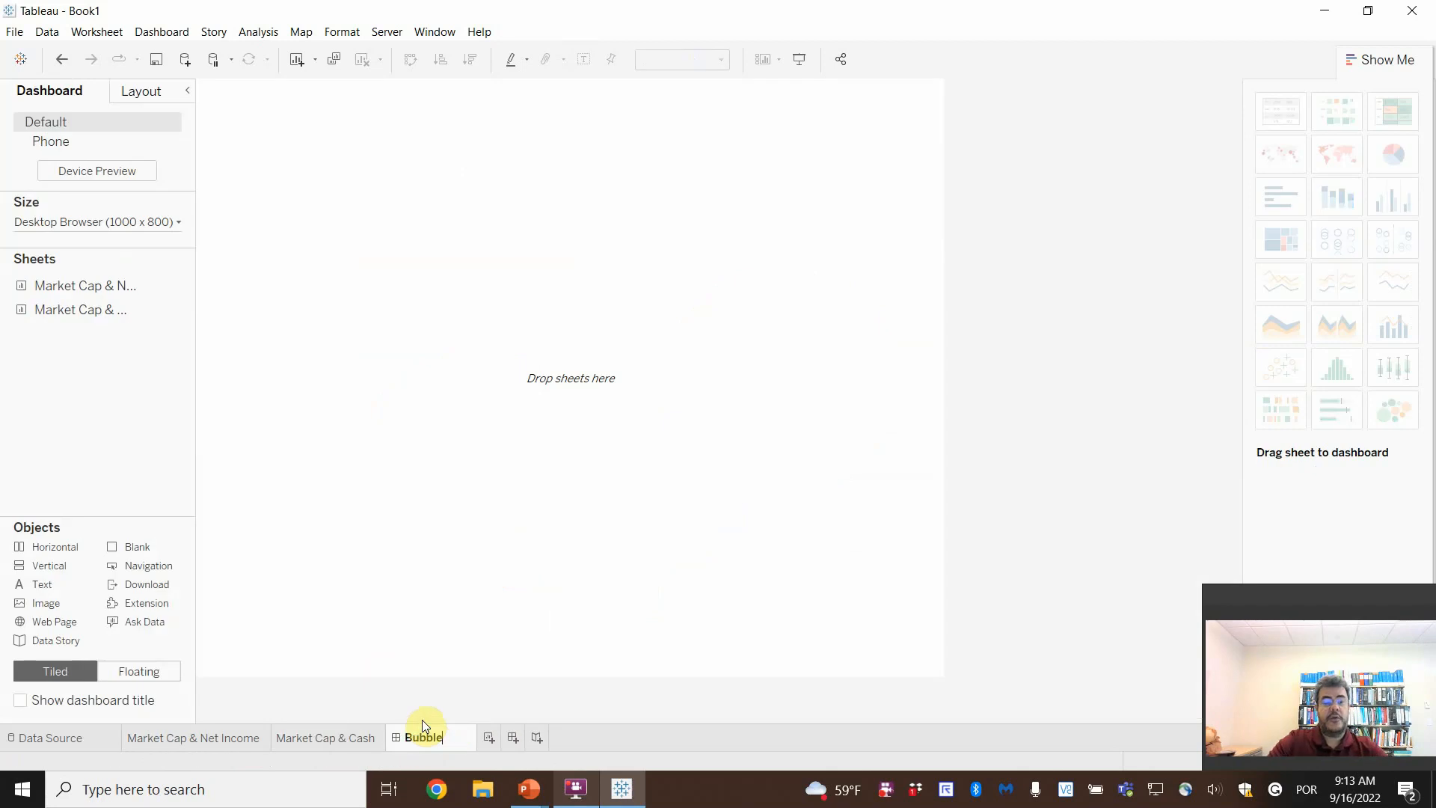
type(" Chart")
key("Return")
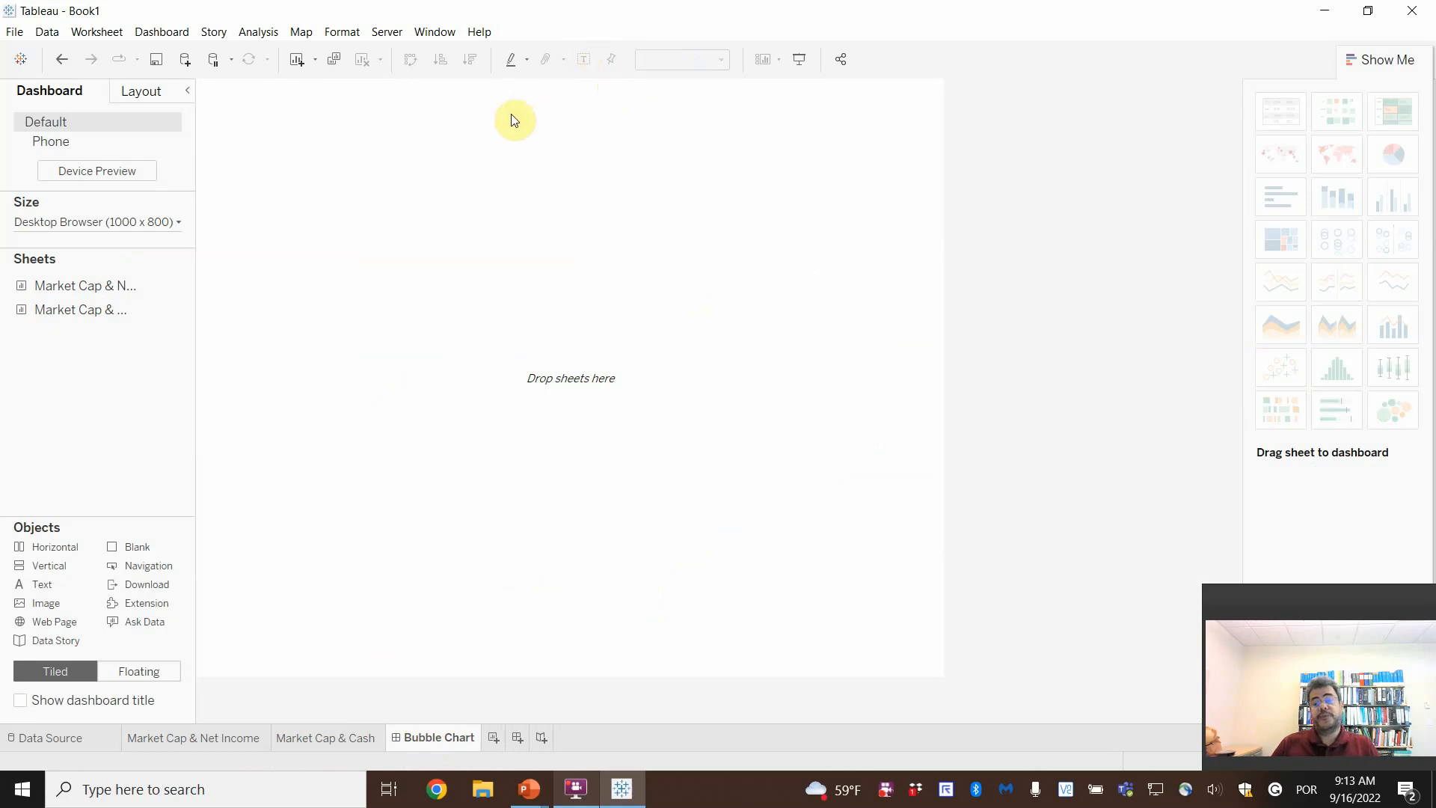
left_click(166, 33)
left_click(201, 244)
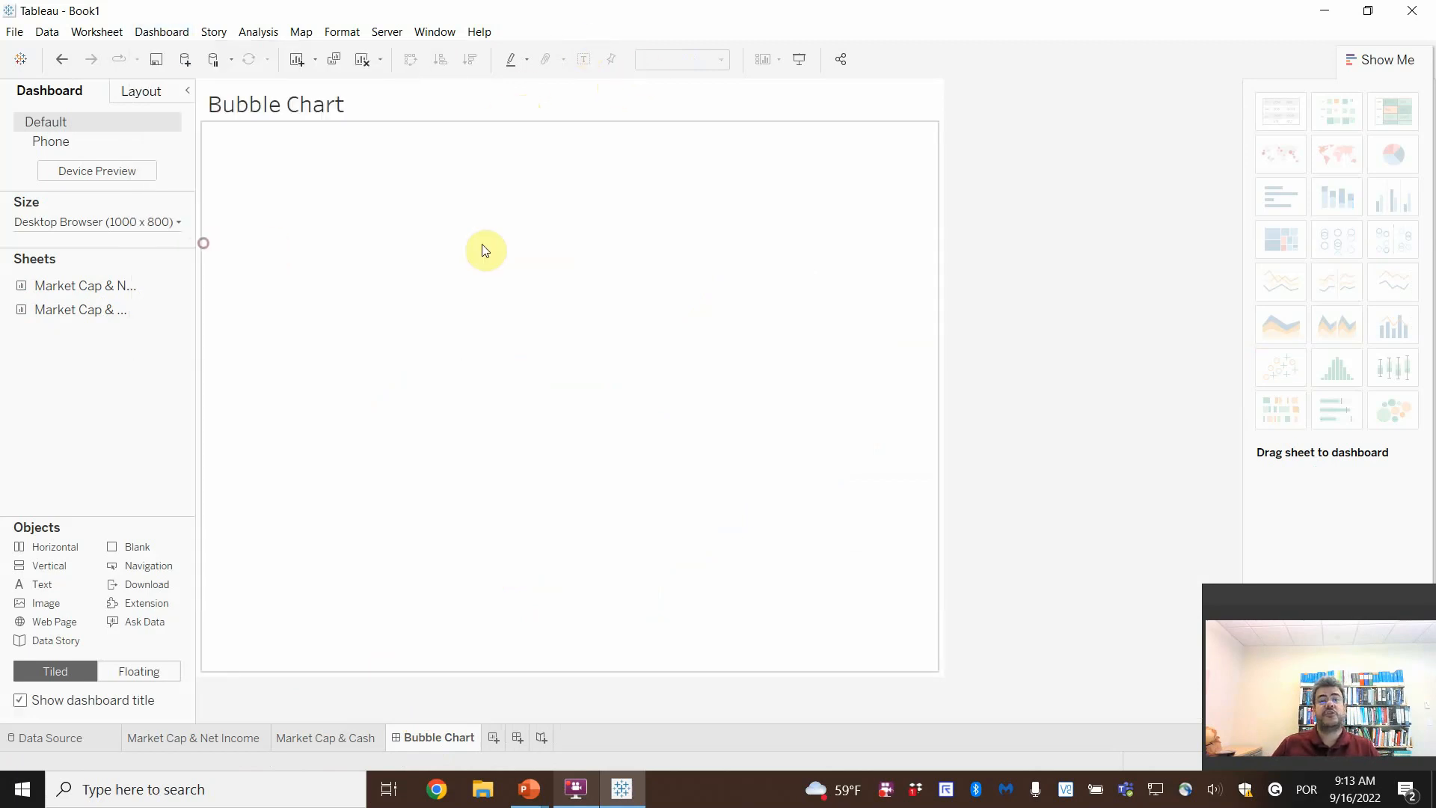
- Place the Market Cap & Net Income and Market Cap & Cash sheets side by side on the dashboard
mouse_move(85, 283)
left_click_drag(85, 283, 299, 282)
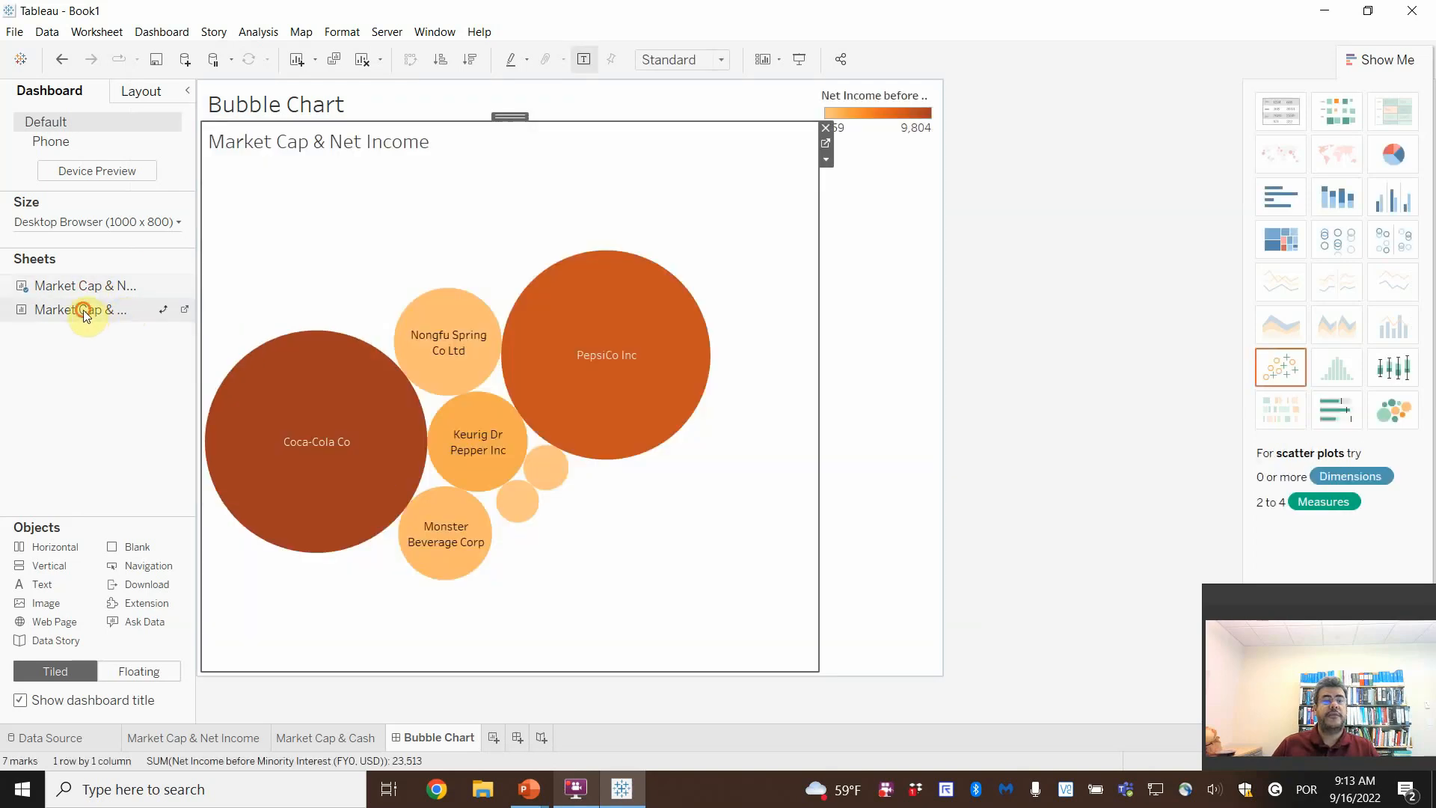
left_click_drag(87, 310, 648, 308)
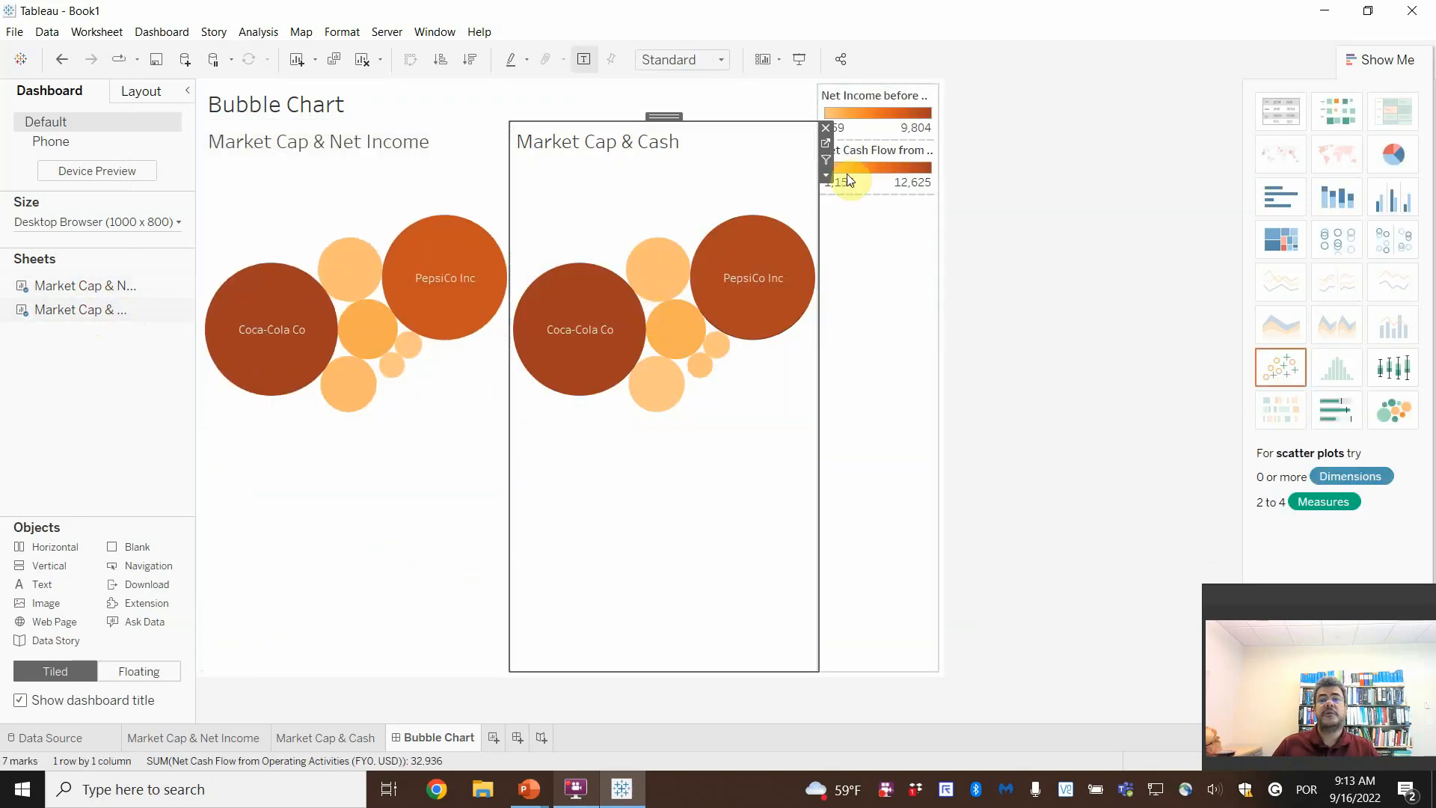
- Remove the net income and net cash flow color legends from the dashboard
left_click(896, 103)
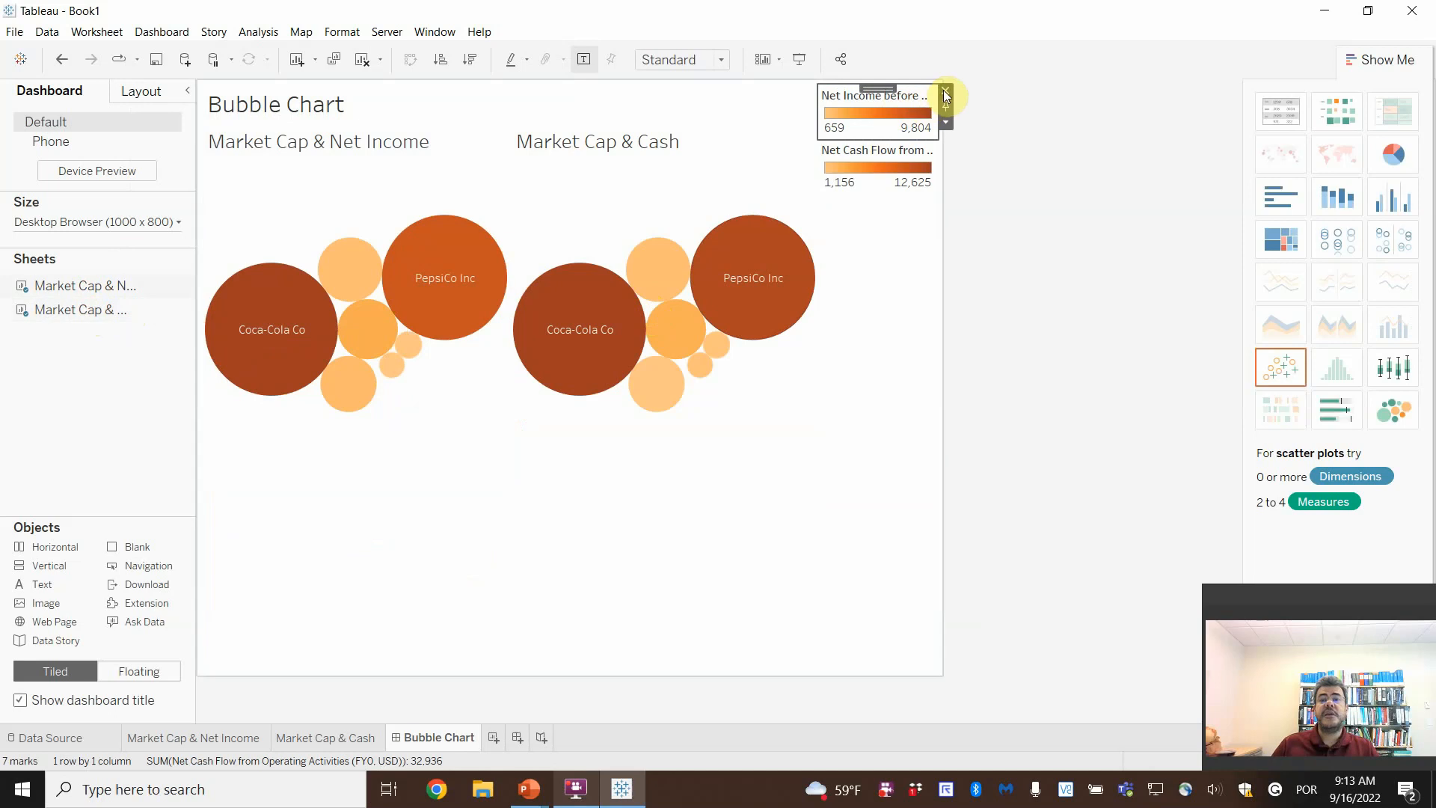
left_click(944, 89)
left_click(888, 108)
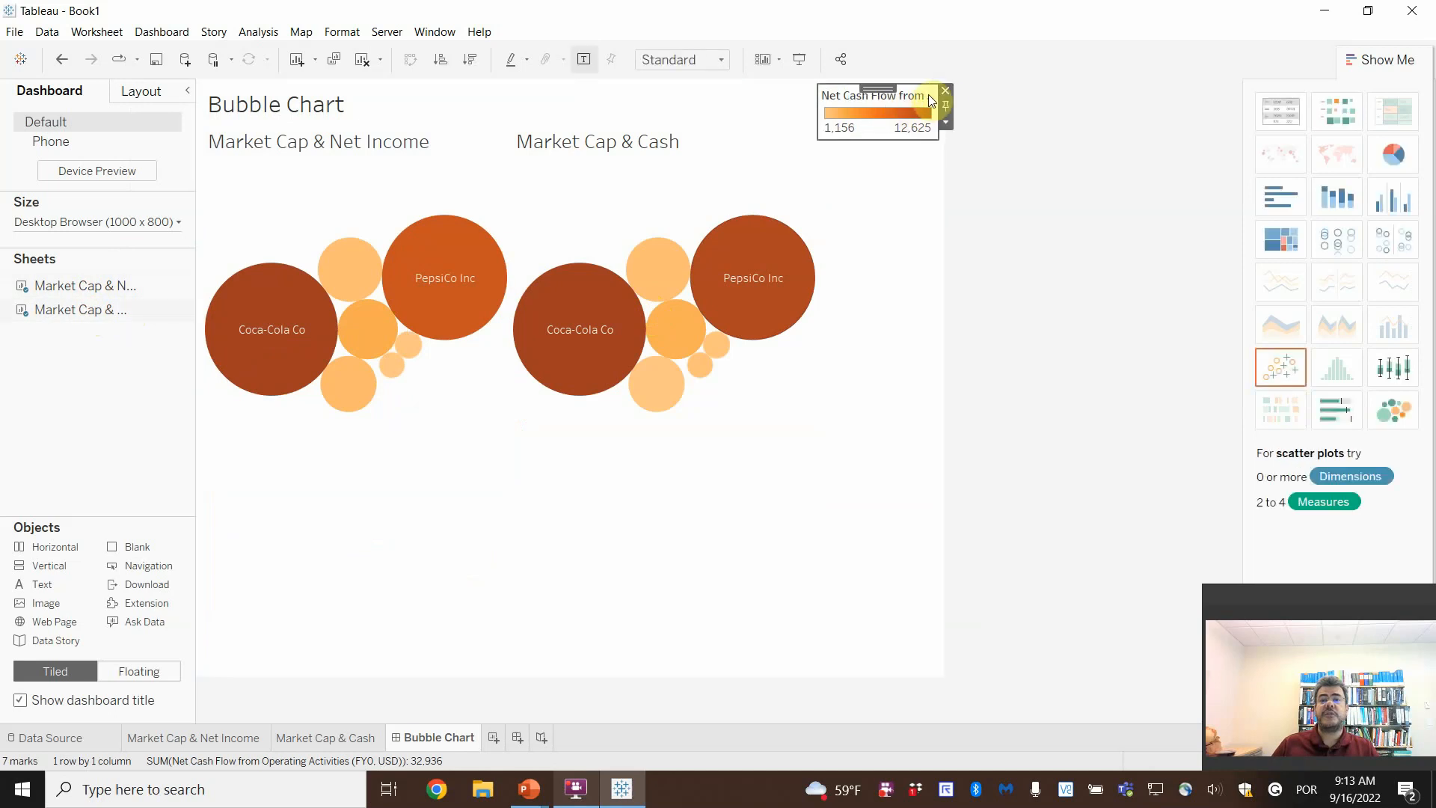
left_click(943, 92)
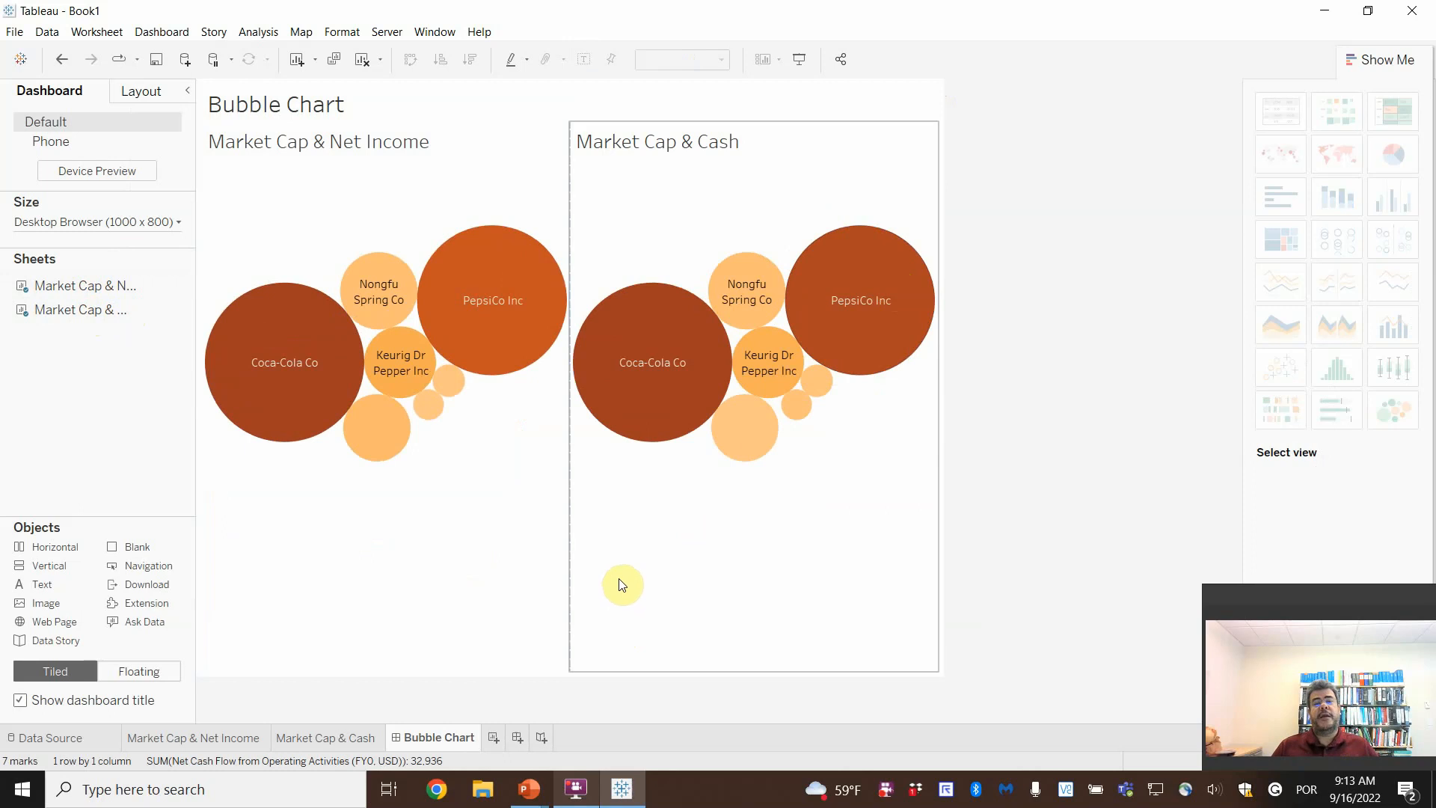
- Try the Market Cap & Cash chart below the Market Cap & Net Income chart, and undo the move
left_click(756, 160)
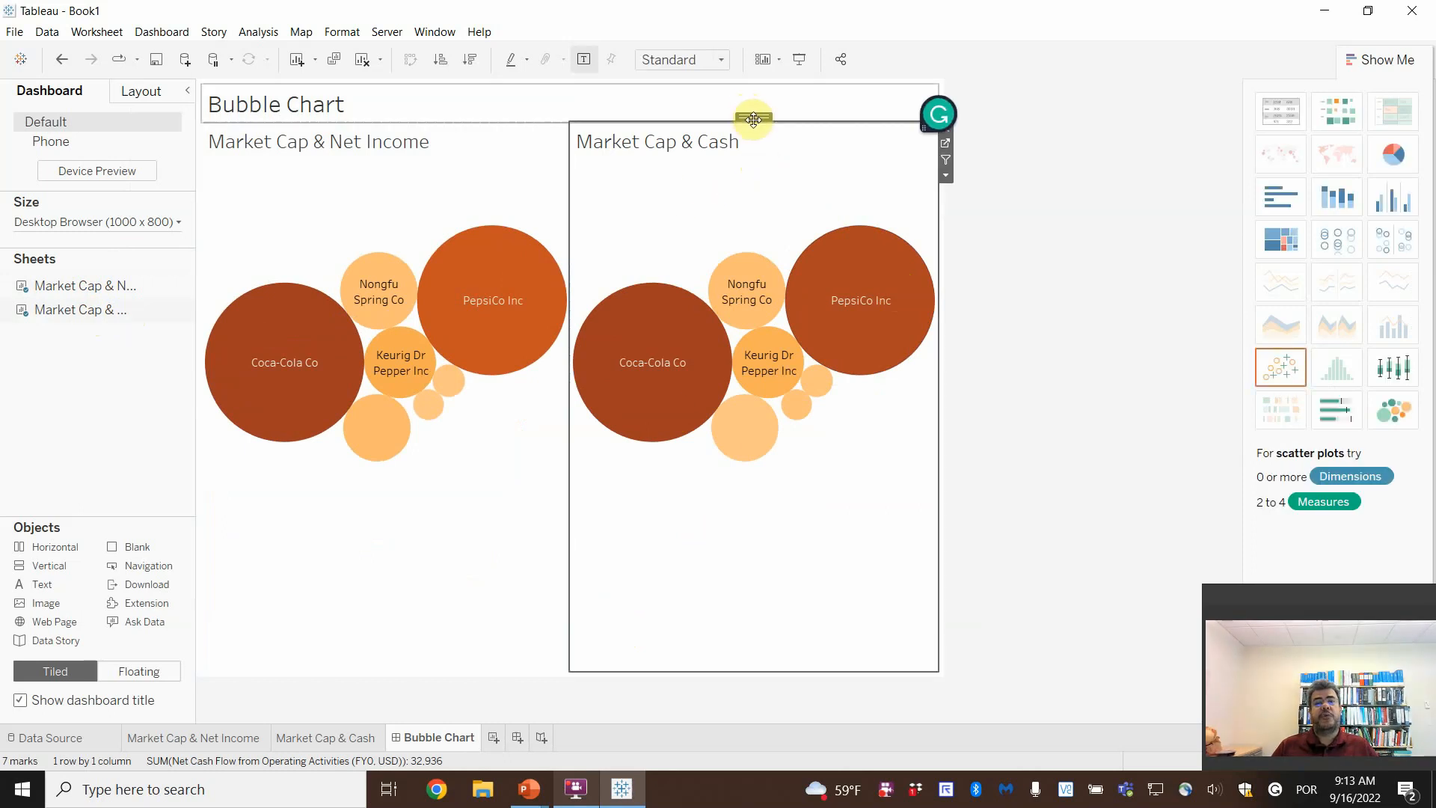
left_click_drag(753, 119, 507, 529)
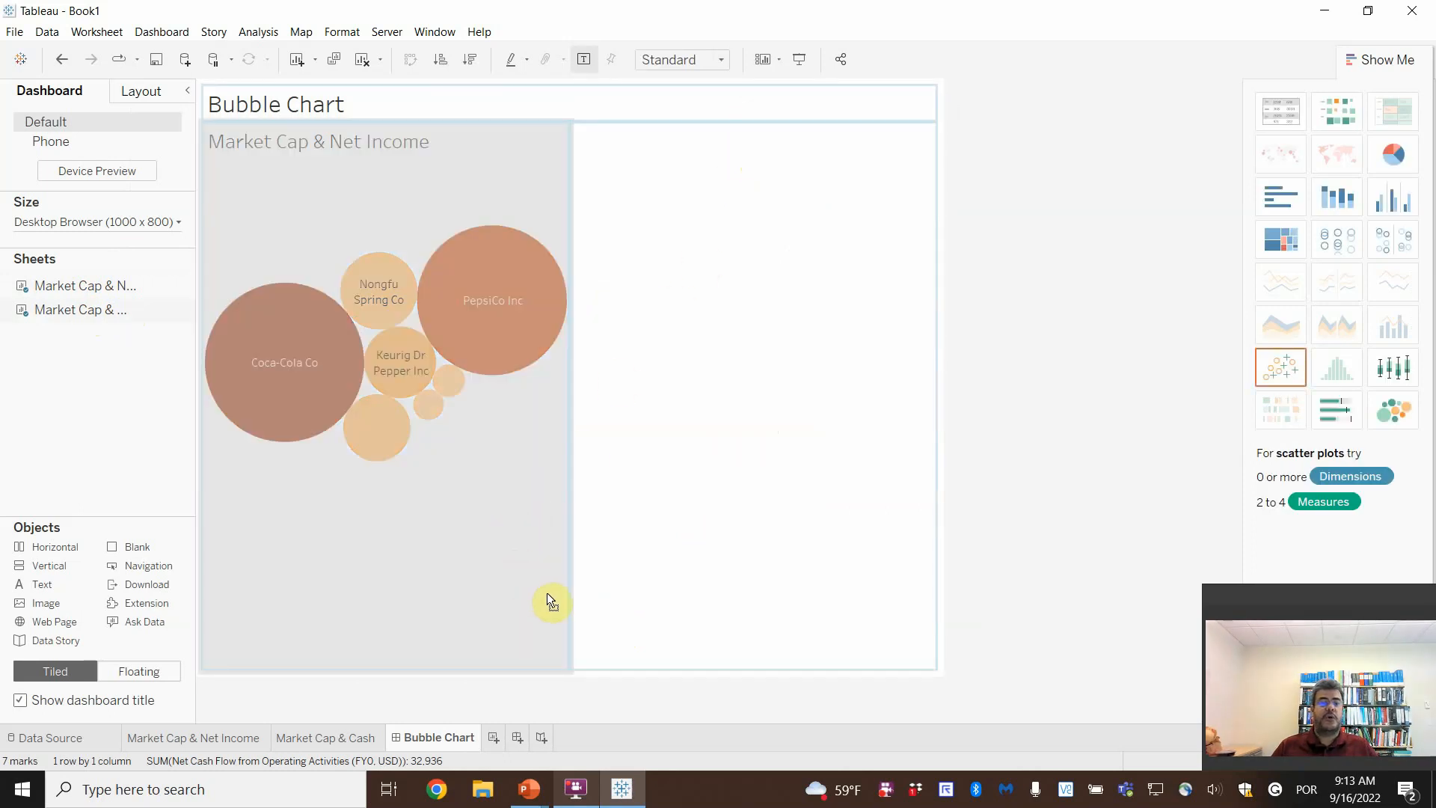
left_click_drag(546, 594, 506, 622)
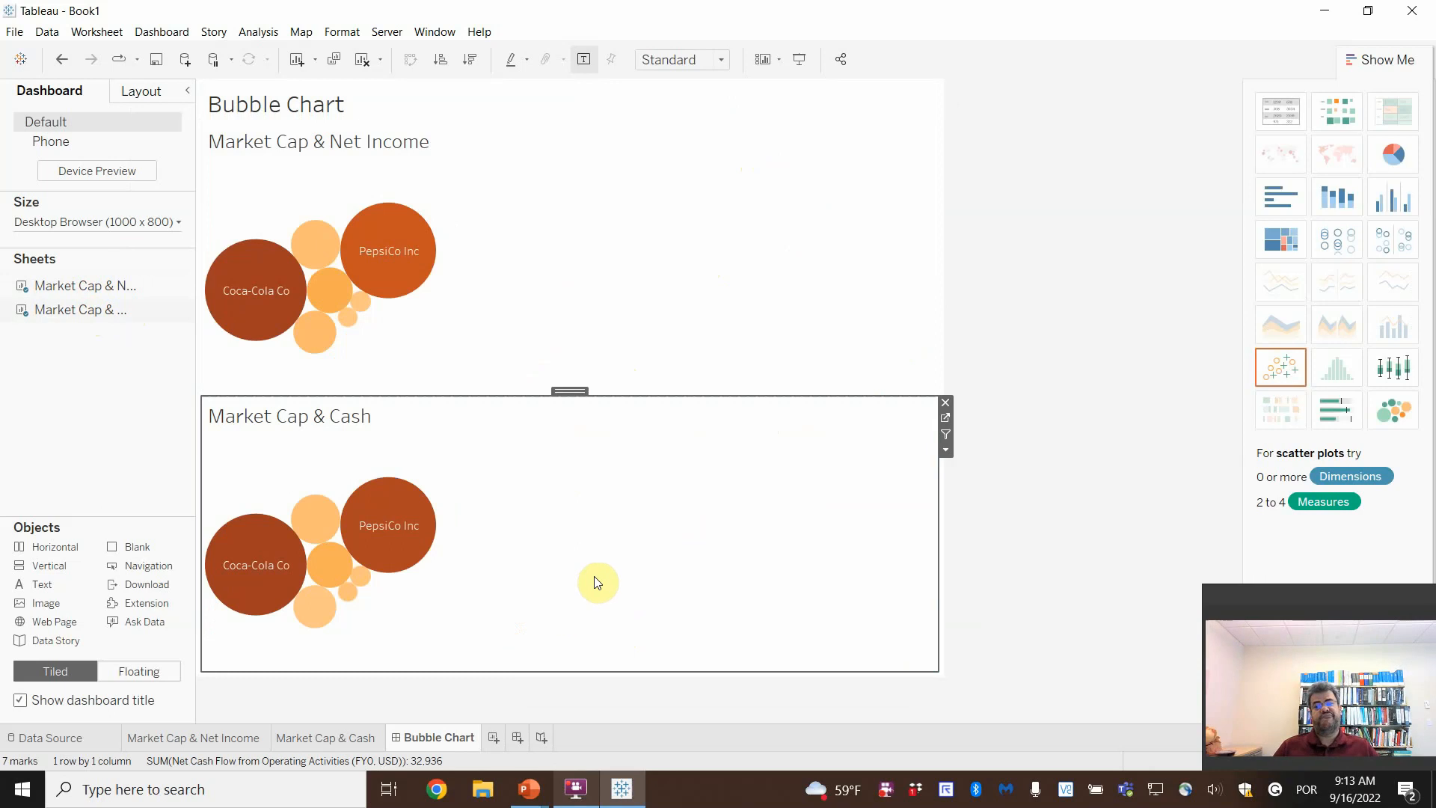
key("ctrl+z")
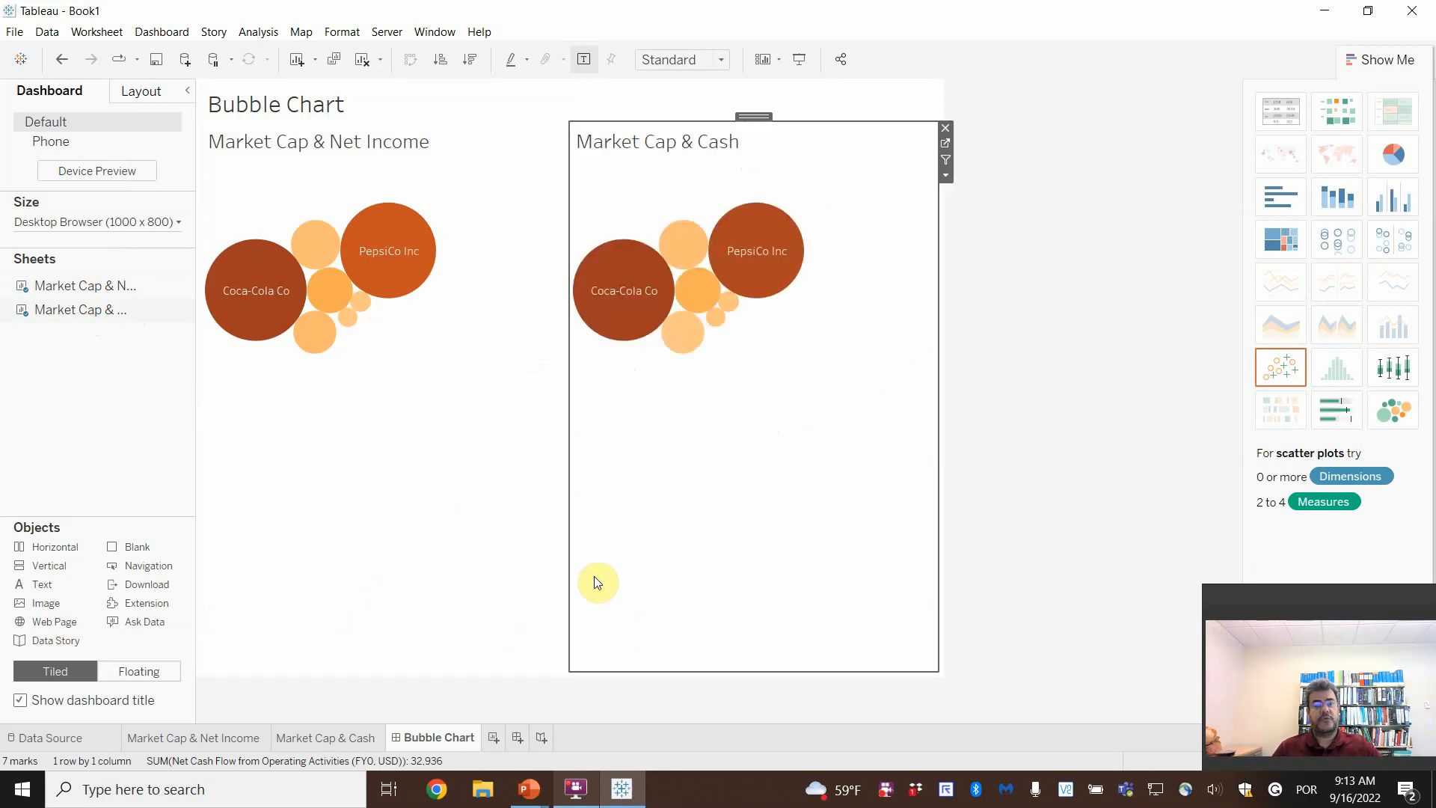
left_click(975, 551)
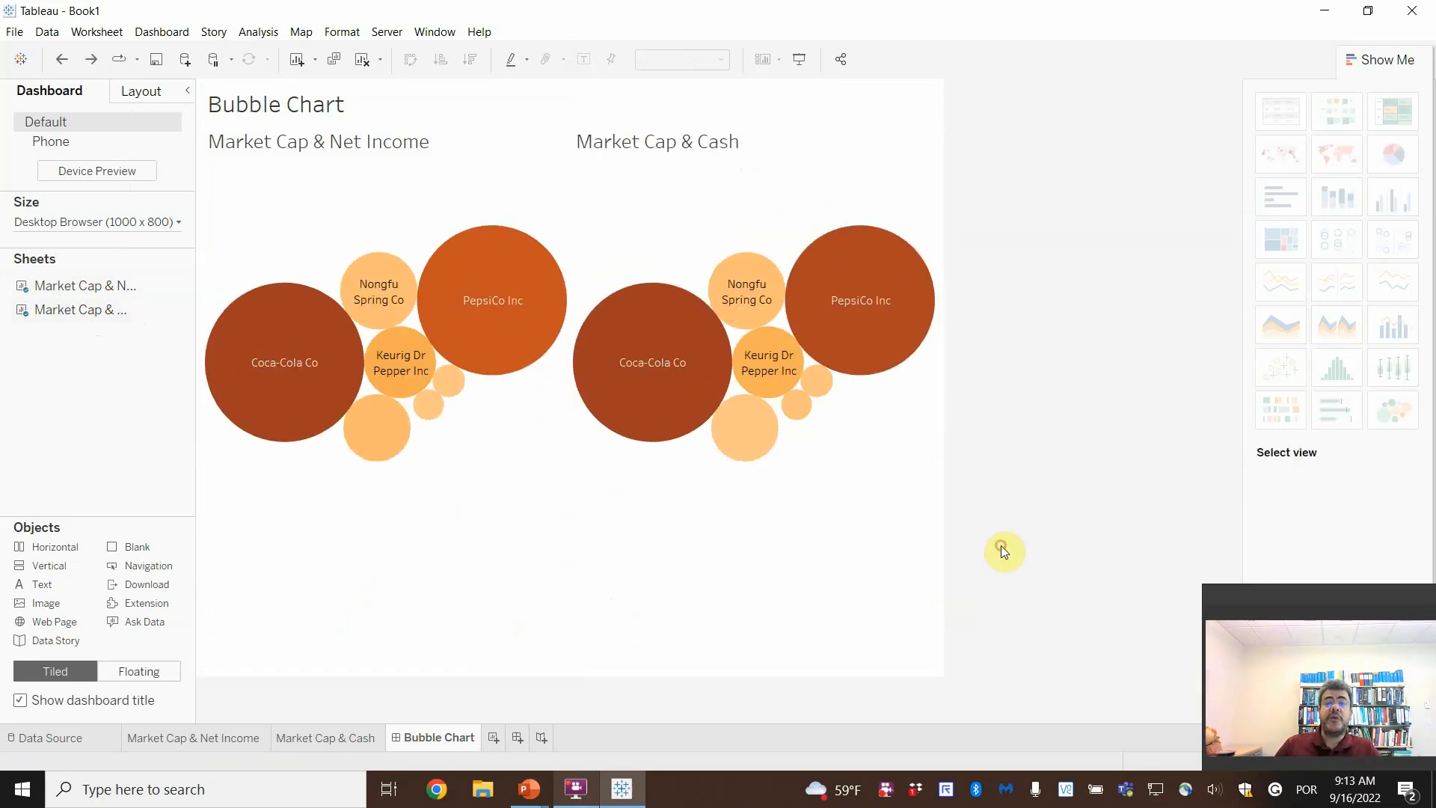